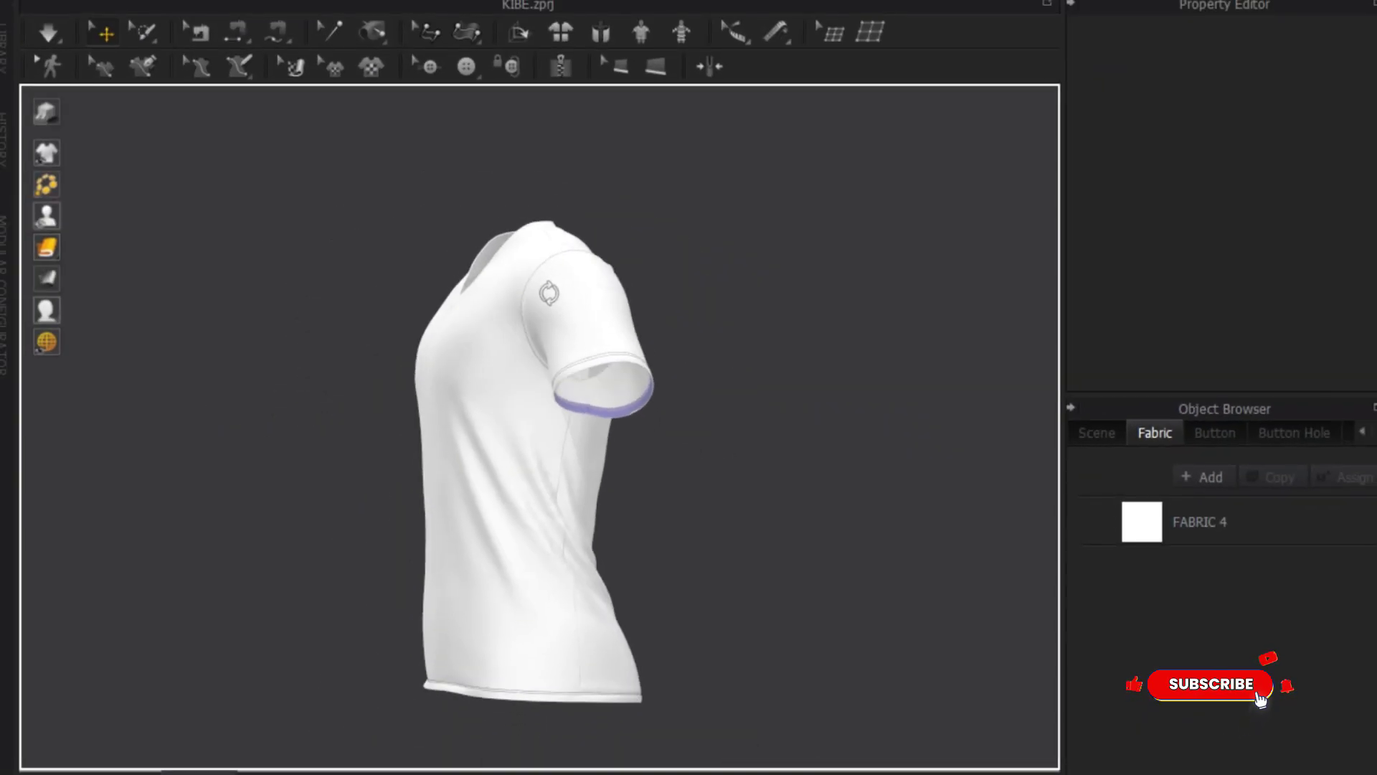
- Orbit around the shirt to inspect it, then snap back to the front view
{"action": "right_click_drag", "start_coordinate": [600, 261], "coordinate": [455, 530]}
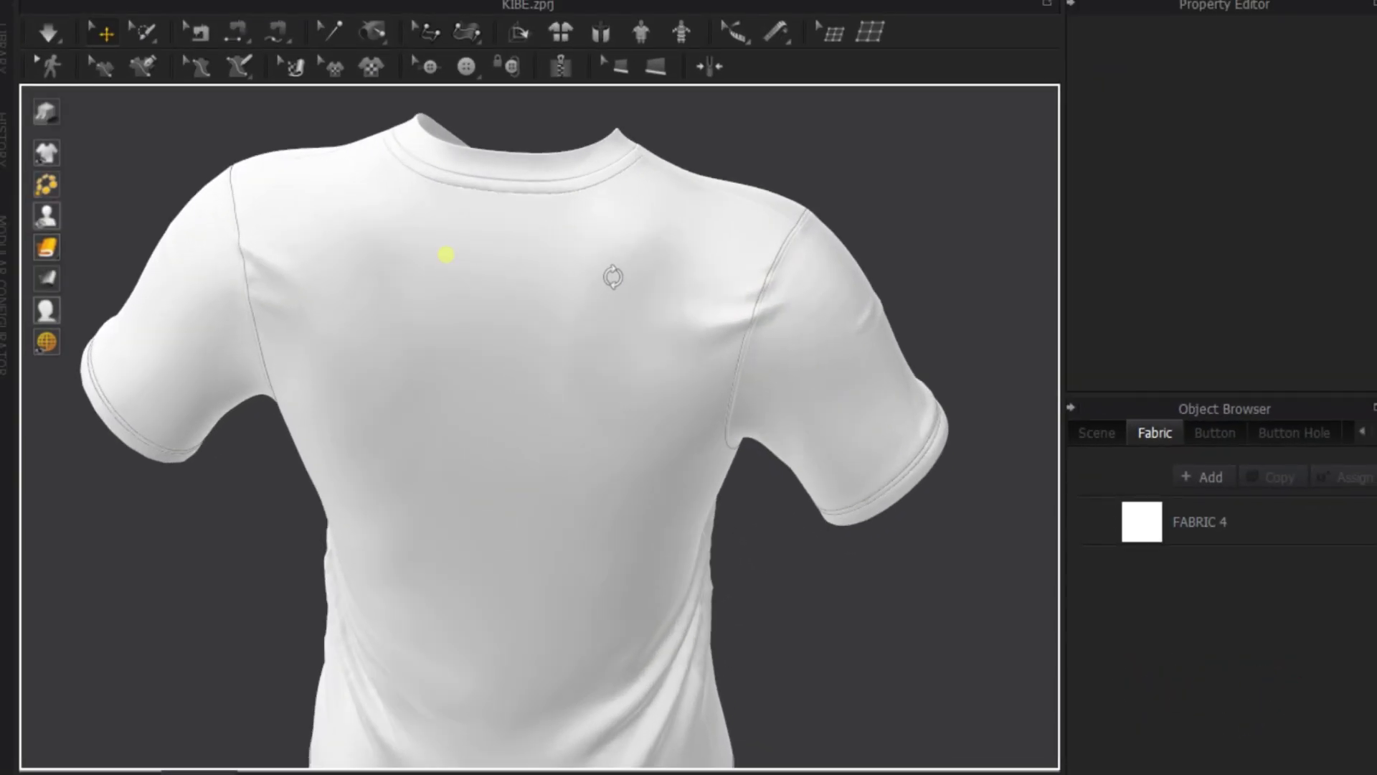
{"action": "right_click_drag", "start_coordinate": [446, 256], "coordinate": [888, 292]}
{"action": "scroll", "coordinate": [670, 271], "scroll_direction": "up", "scroll_amount": 5}
{"action": "scroll", "coordinate": [727, 282], "scroll_direction": "up", "scroll_amount": 3}
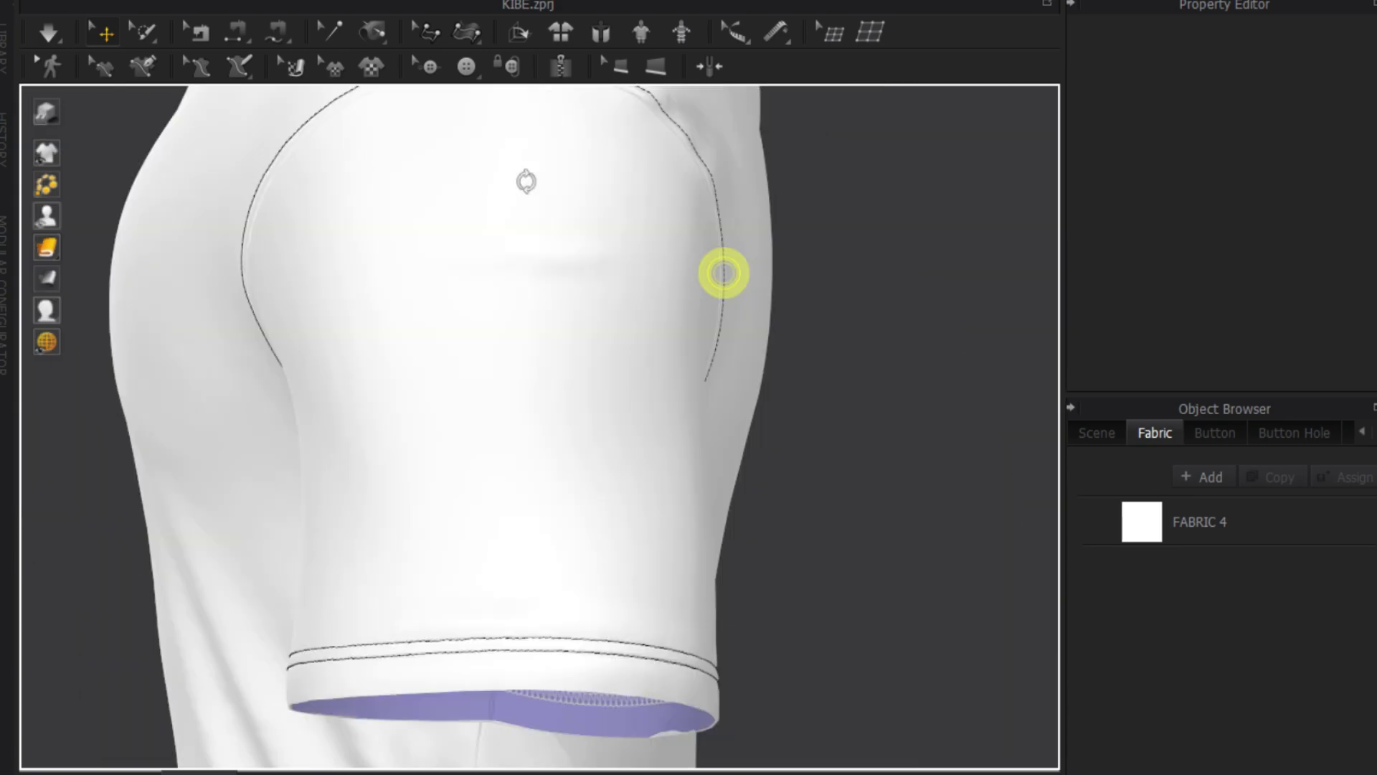
{"action": "right_click_drag", "start_coordinate": [725, 281], "coordinate": [857, 273]}
{"action": "mouse_move", "coordinate": [572, 330]}
{"action": "right_mouse_down"}
{"action": "mouse_move", "coordinate": [274, 297]}
{"action": "mouse_move", "coordinate": [513, 424]}
{"action": "mouse_move", "coordinate": [710, 569]}
{"action": "mouse_move", "coordinate": [579, 301]}
{"action": "right_mouse_up"}
{"action": "scroll", "coordinate": [604, 274], "scroll_direction": "up", "scroll_amount": 2}
{"action": "scroll", "coordinate": [604, 274], "scroll_direction": "up", "scroll_amount": 2}
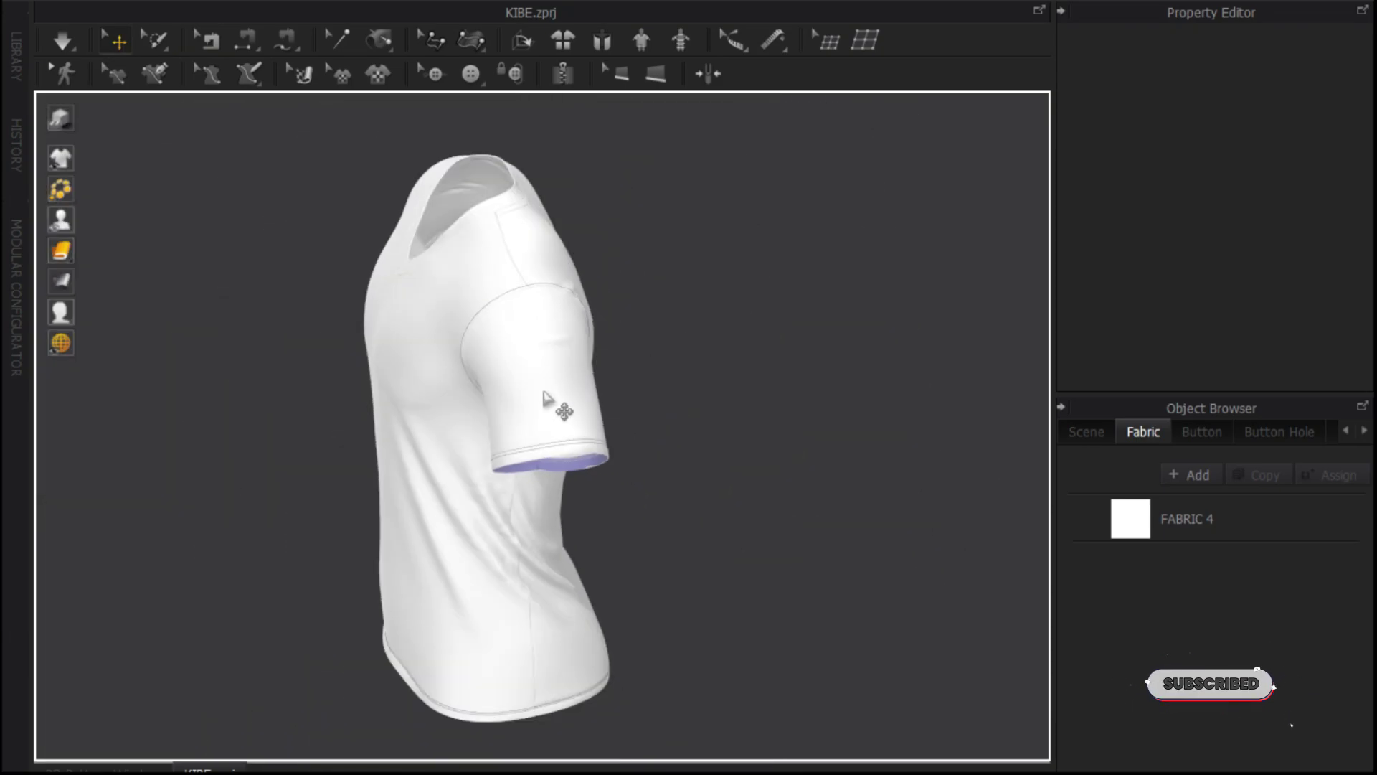
{"action": "right_click_drag", "start_coordinate": [553, 399], "coordinate": [763, 372]}
{"action": "mouse_move", "coordinate": [589, 375]}
{"action": "right_mouse_down"}
{"action": "mouse_move", "coordinate": [658, 345]}
{"action": "mouse_move", "coordinate": [596, 323]}
{"action": "mouse_move", "coordinate": [551, 329]}
{"action": "mouse_move", "coordinate": [602, 310]}
{"action": "mouse_move", "coordinate": [553, 363]}
{"action": "right_mouse_up"}
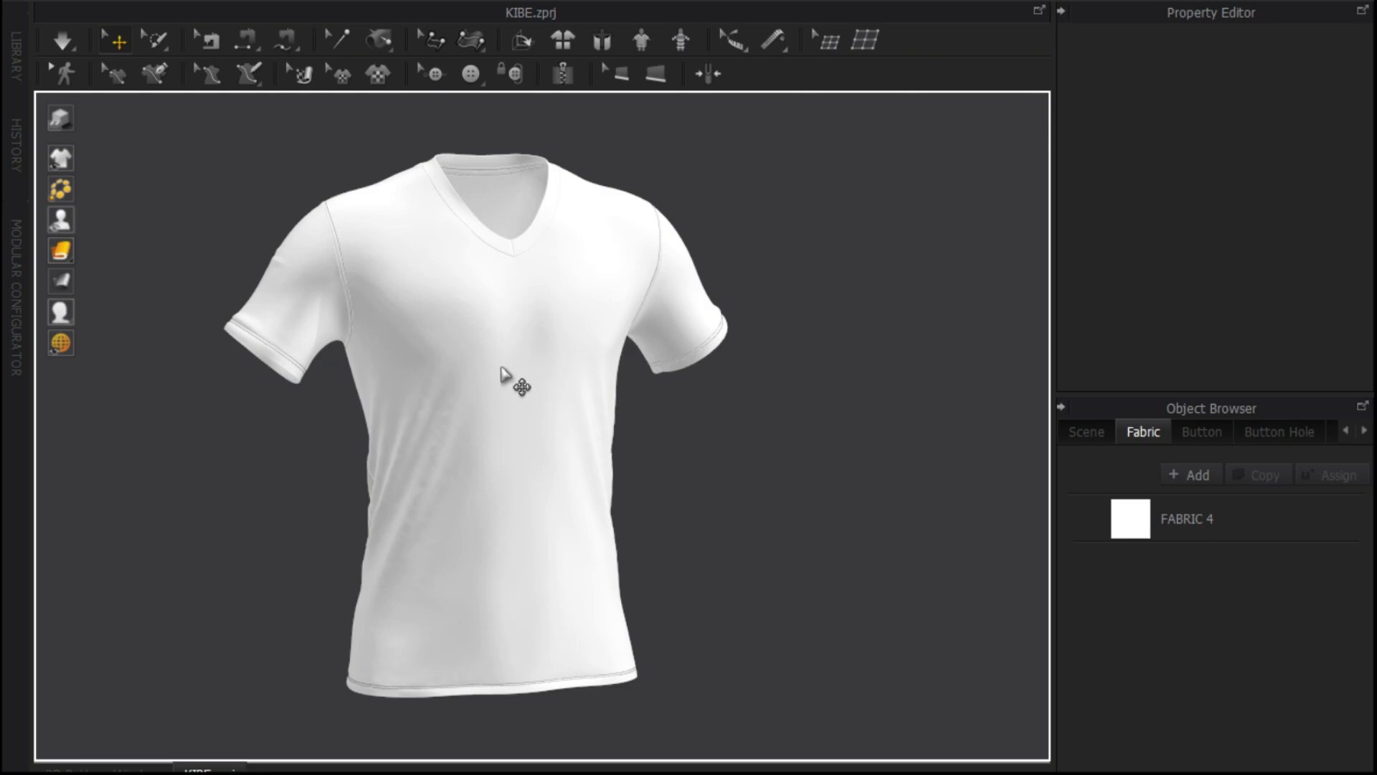
{"action": "mouse_move", "coordinate": [571, 318]}
{"action": "right_mouse_down"}
{"action": "mouse_move", "coordinate": [757, 335]}
{"action": "mouse_move", "coordinate": [781, 373]}
{"action": "mouse_move", "coordinate": [517, 366]}
{"action": "right_mouse_up"}
{"action": "key", "text": "2"}
- Add a fabric and rename the two fabrics to Main Jersey and Collar
{"action": "left_click", "coordinate": [1197, 475]}
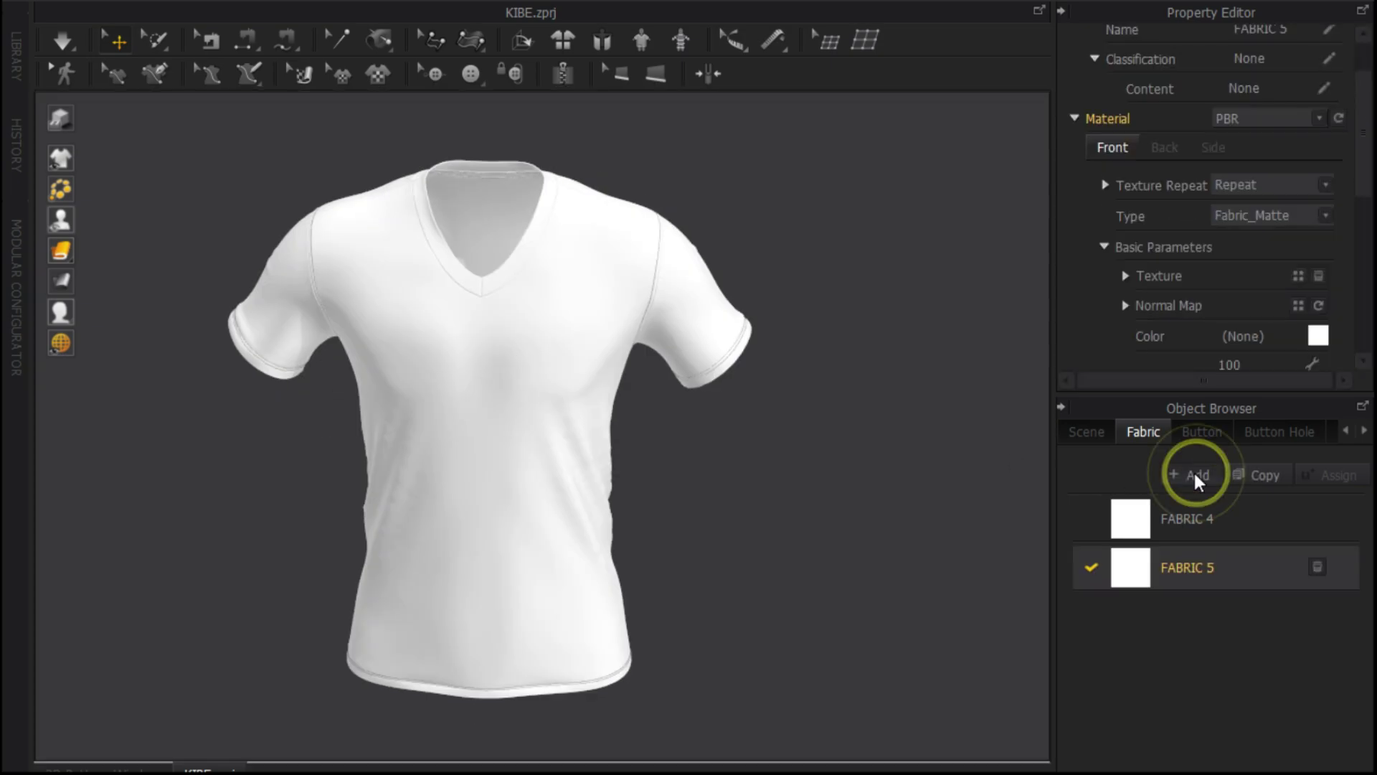
{"action": "double_click", "coordinate": [1204, 526]}
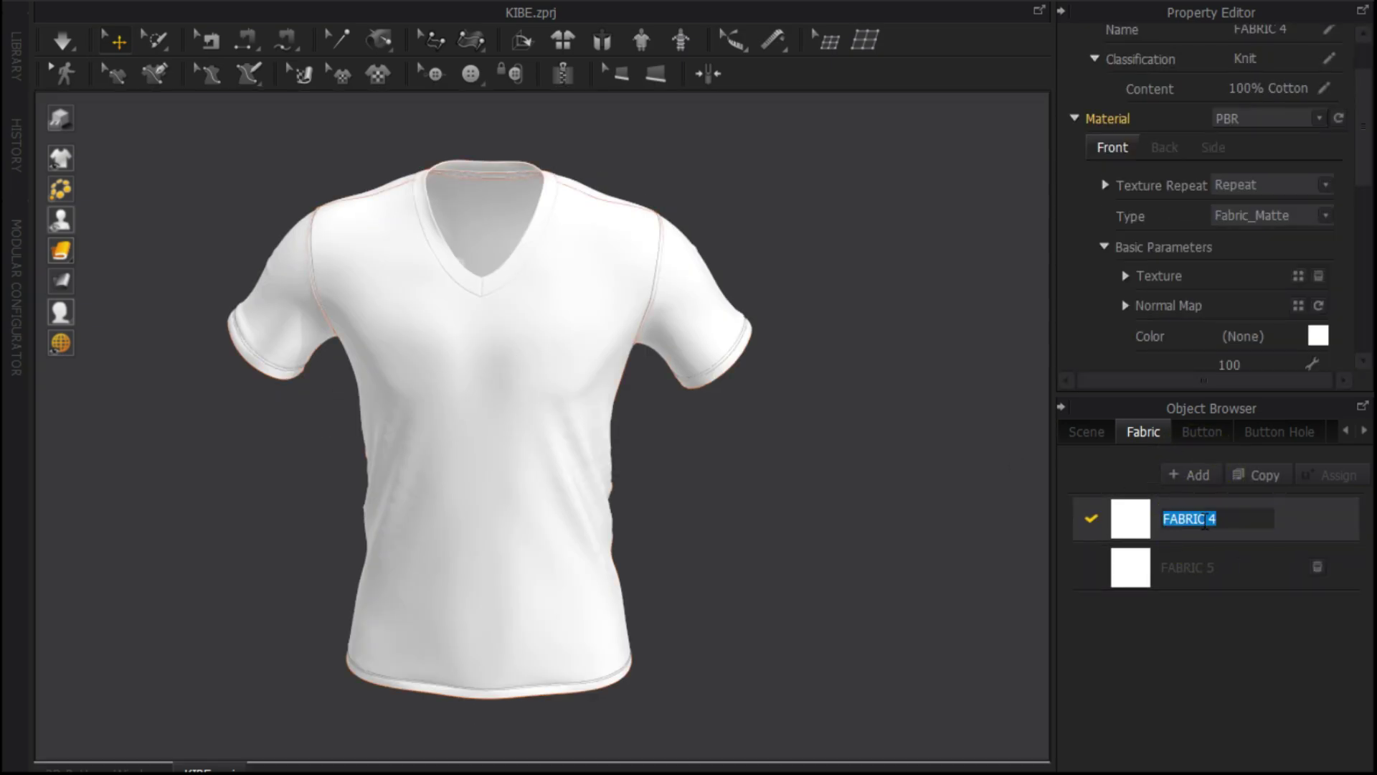
{"action": "key", "text": "BackSpace"}
{"action": "type", "text": "Main Jersey"}
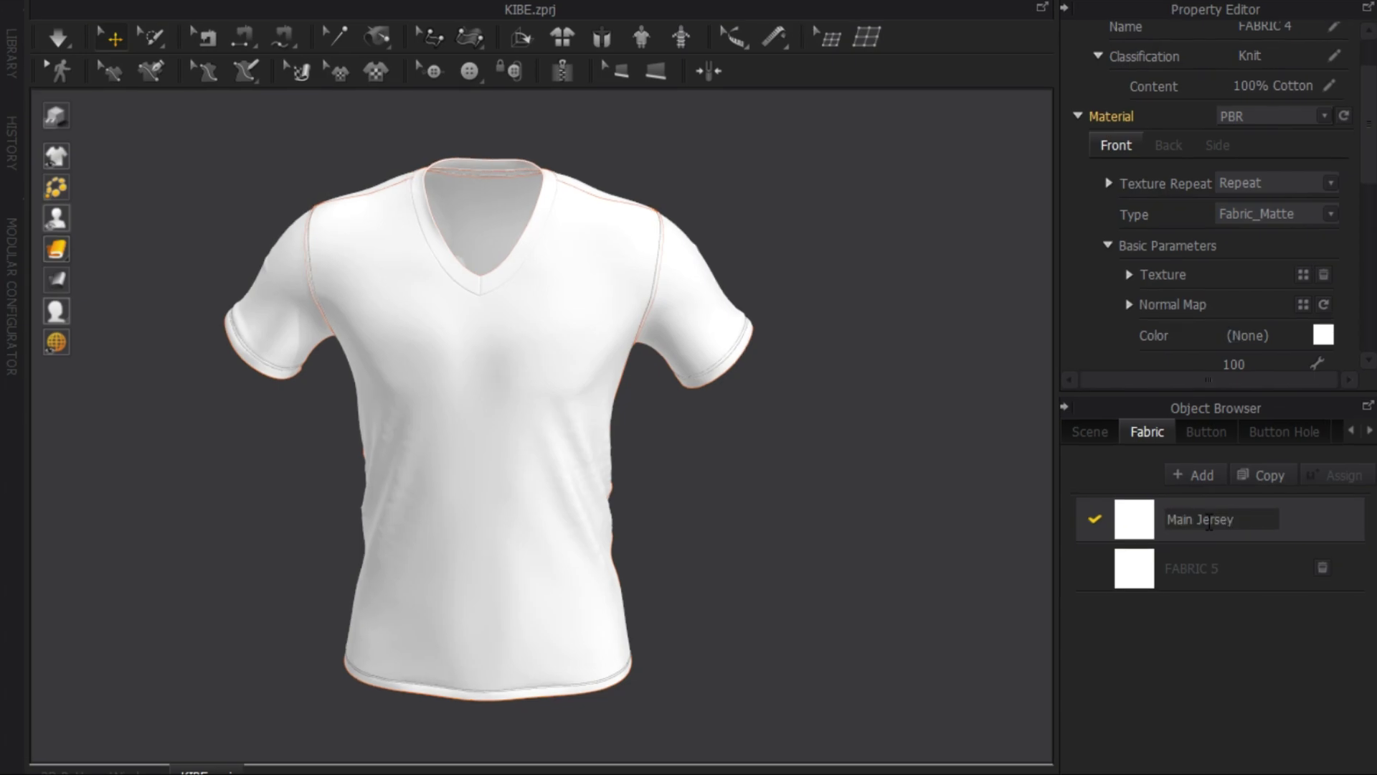
{"action": "left_click", "coordinate": [1245, 574]}
{"action": "double_click", "coordinate": [1224, 562]}
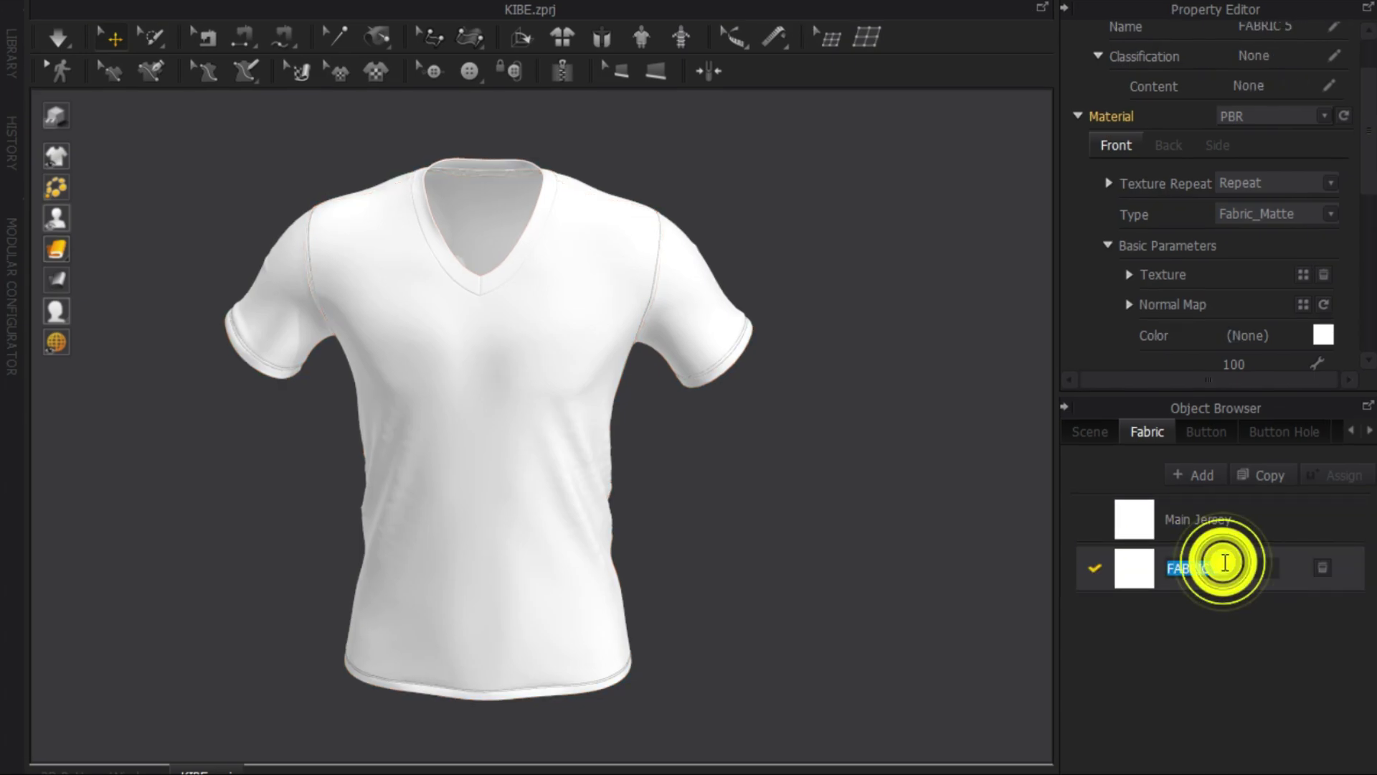
{"action": "type", "text": "c"}
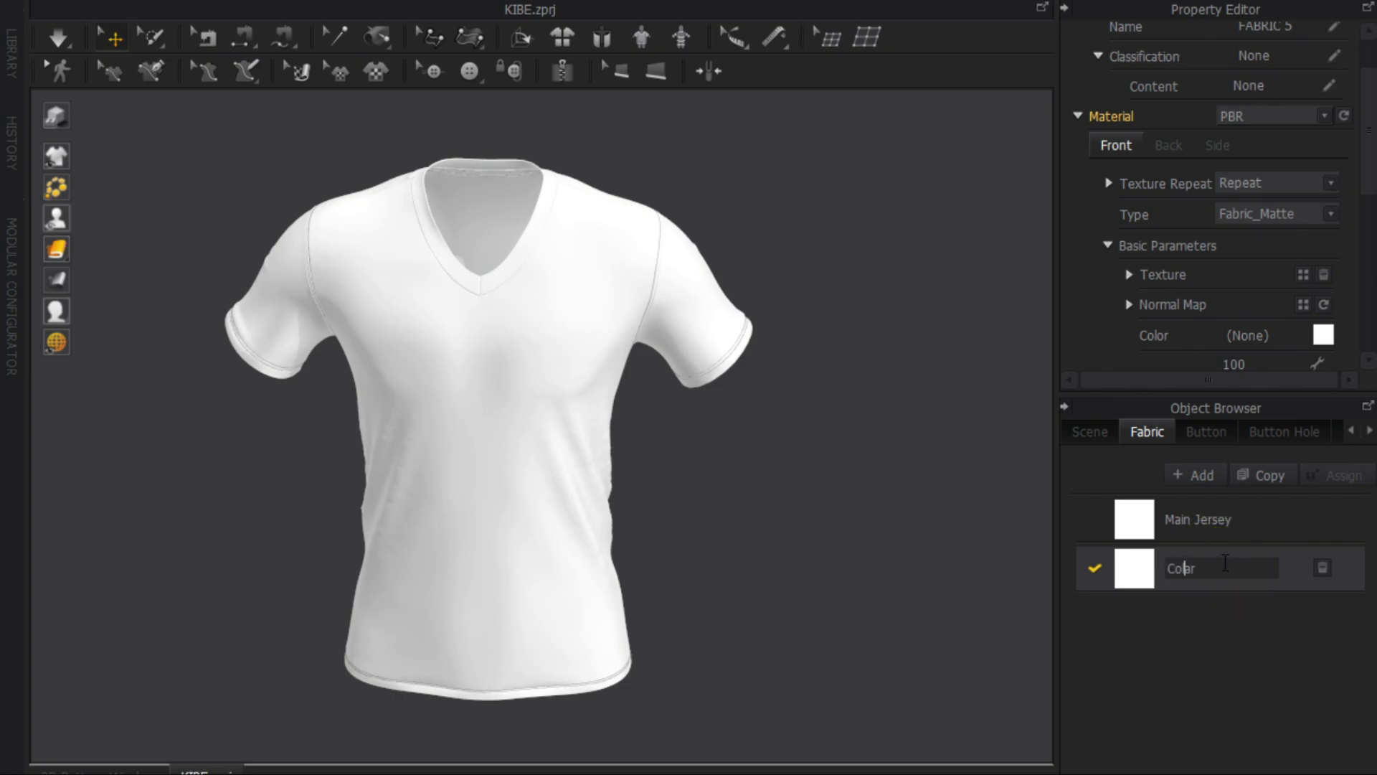
{"action": "key", "text": "Return"}
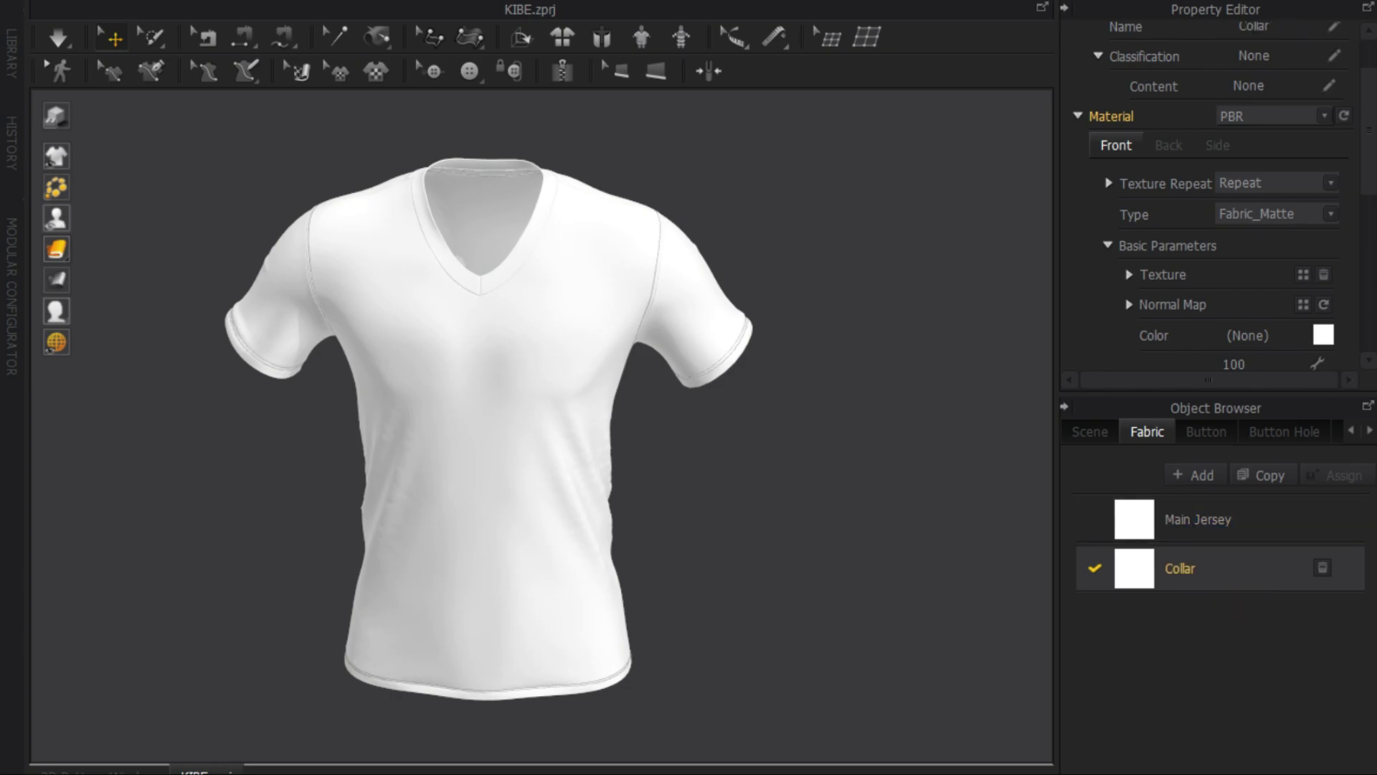
{"action": "left_click", "coordinate": [1174, 529]}
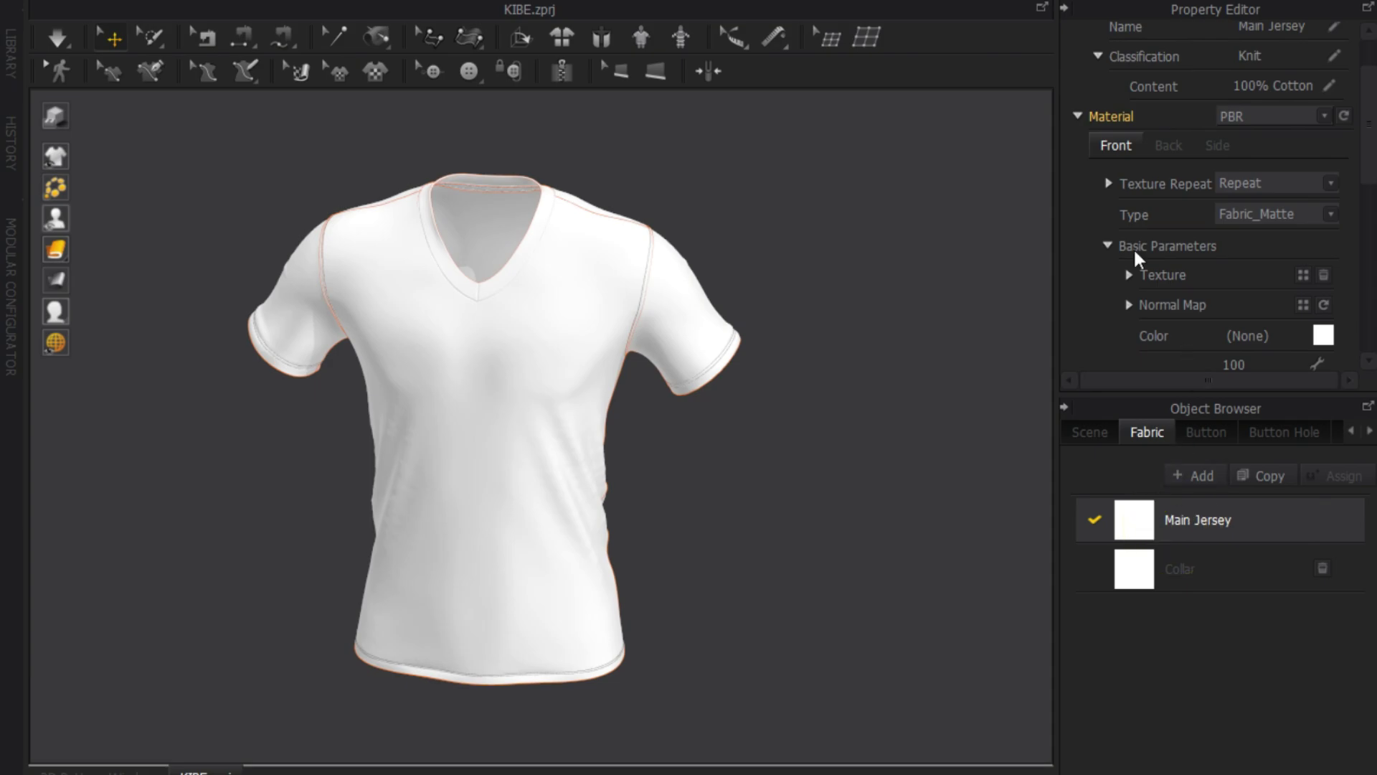
{"action": "scroll", "coordinate": [1234, 274], "scroll_direction": "down", "scroll_amount": 3}
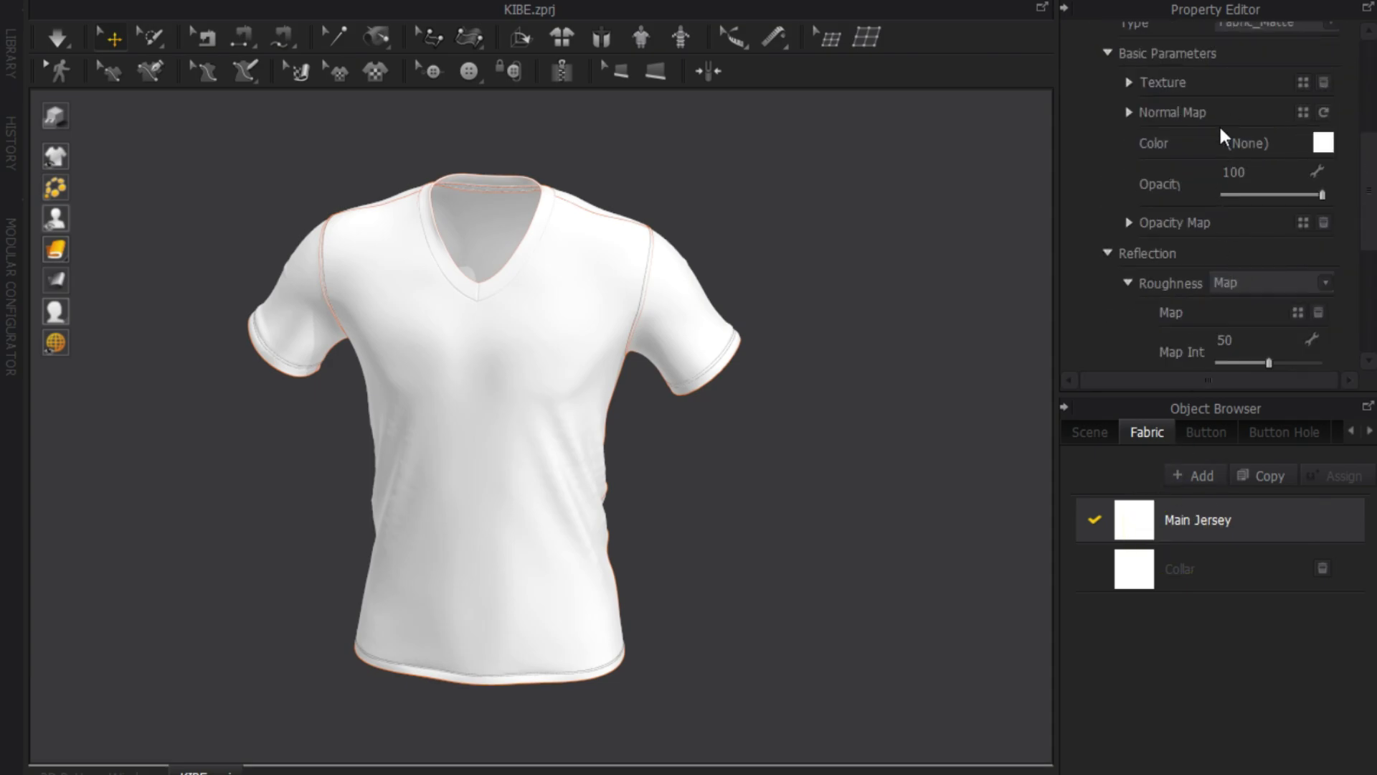
{"action": "scroll", "coordinate": [1224, 258], "scroll_direction": "down", "scroll_amount": 1}
{"action": "scroll", "coordinate": [1206, 226], "scroll_direction": "down", "scroll_amount": 1}
- Search the Library fabrics for 'jersey' and drop Knit_Pique_Jersey onto the Main Jersey fabric
{"action": "left_click", "coordinate": [11, 48]}
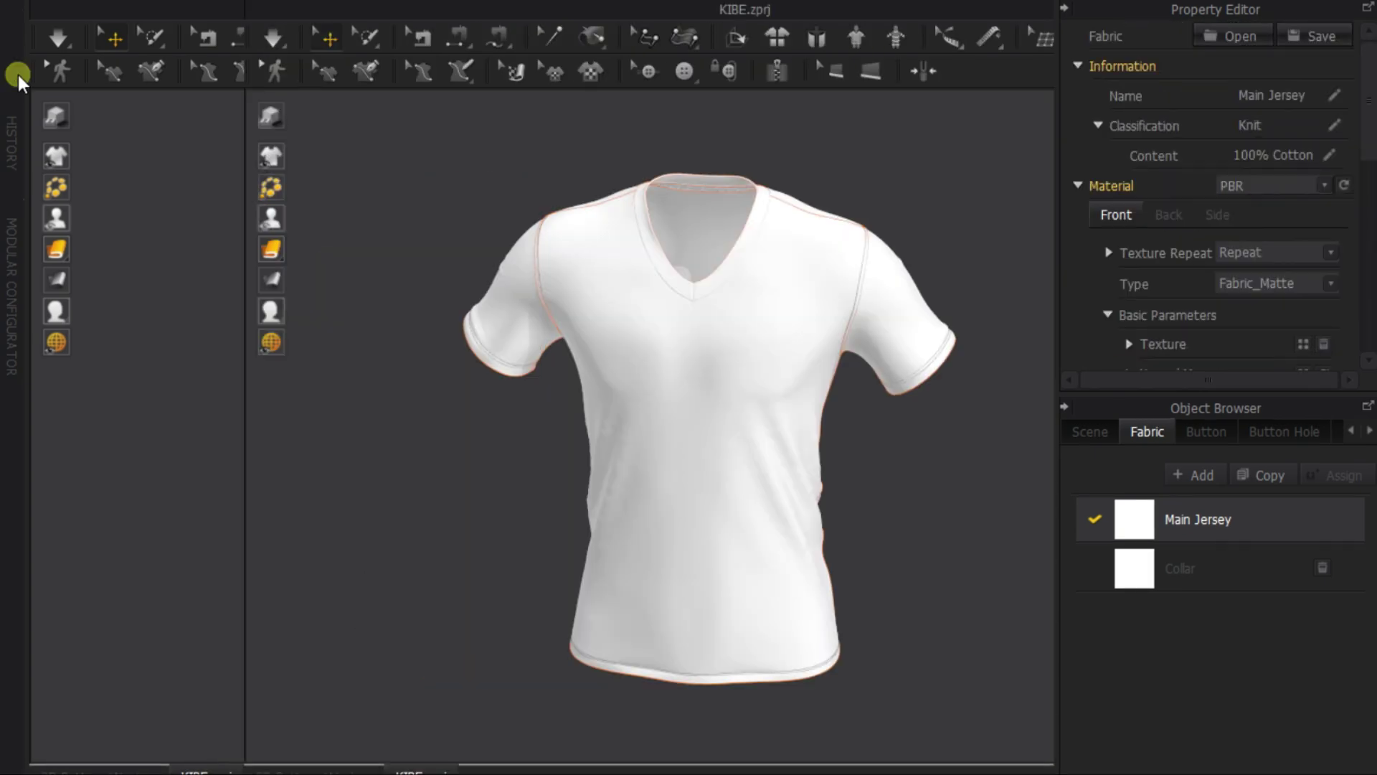
{"action": "left_click", "coordinate": [123, 306]}
{"action": "type", "text": "jersey"}
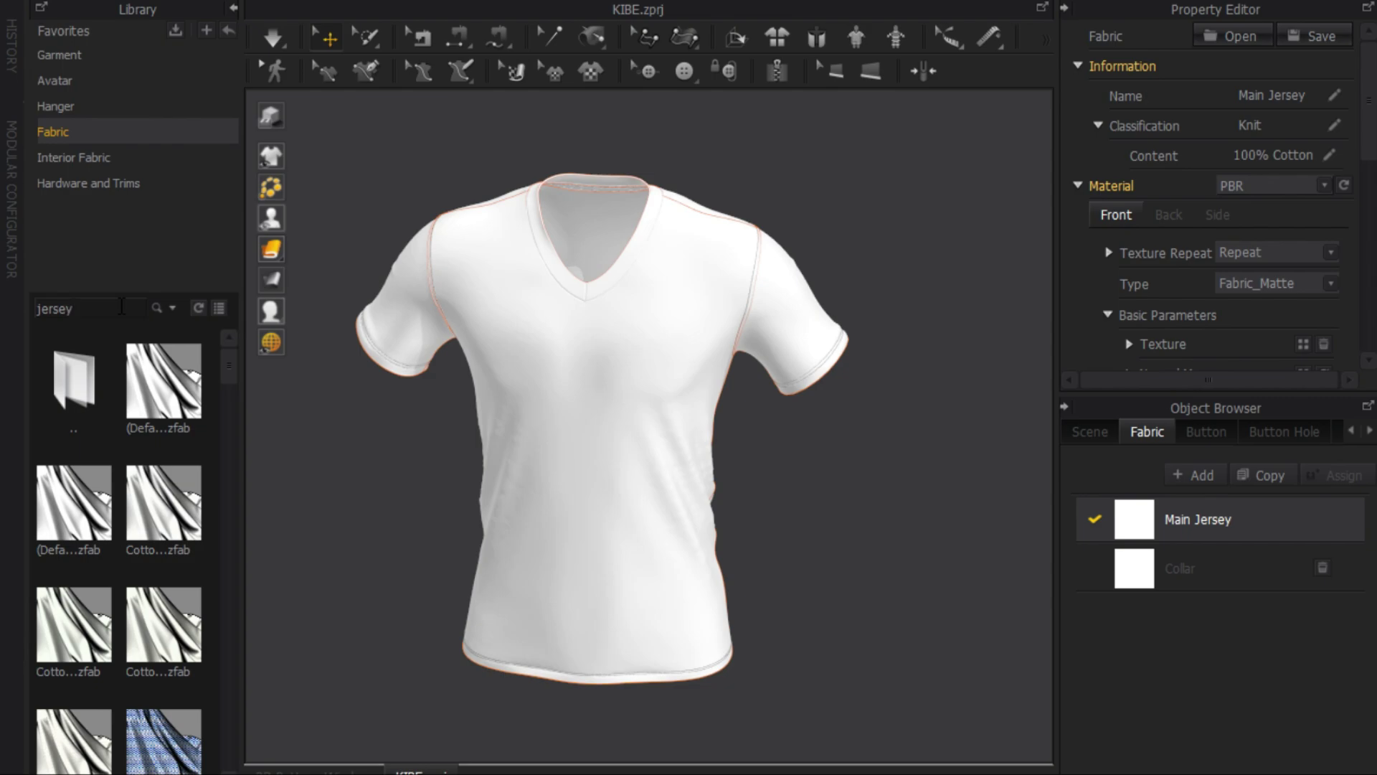
{"action": "key", "text": "Return"}
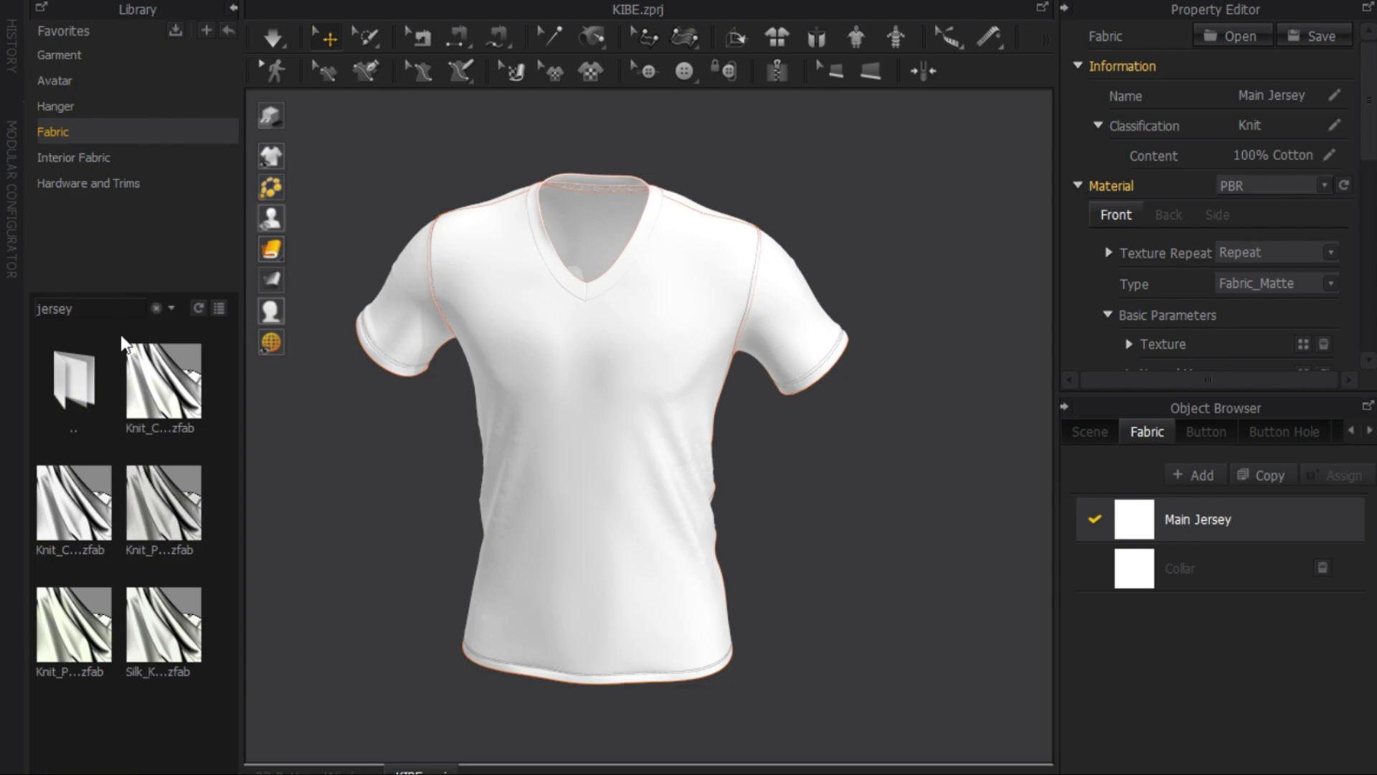
{"action": "left_click", "coordinate": [146, 511]}
{"action": "mouse_move", "coordinate": [162, 502]}
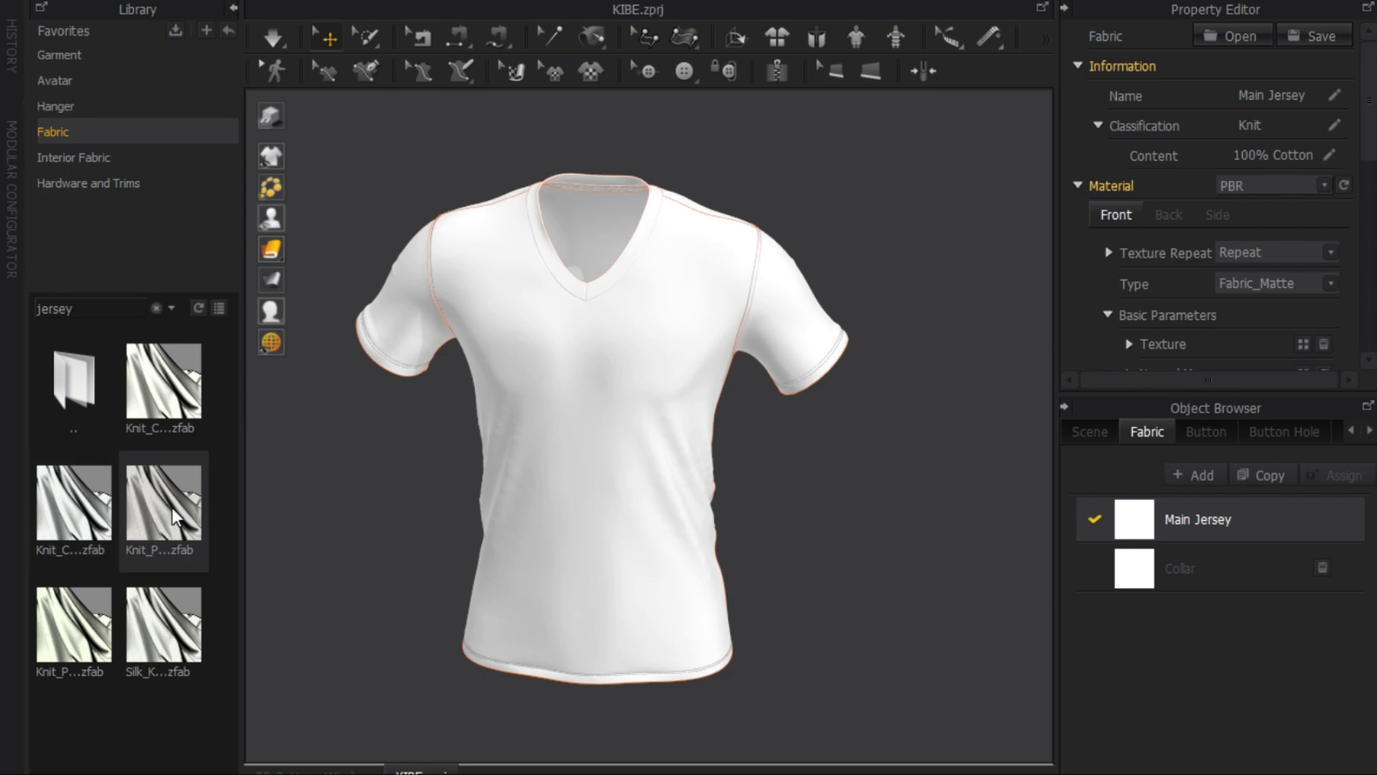
{"action": "mouse_move", "coordinate": [175, 516]}
{"action": "left_mouse_down"}
{"action": "mouse_move", "coordinate": [1124, 579]}
{"action": "mouse_move", "coordinate": [1153, 513]}
{"action": "left_mouse_up"}
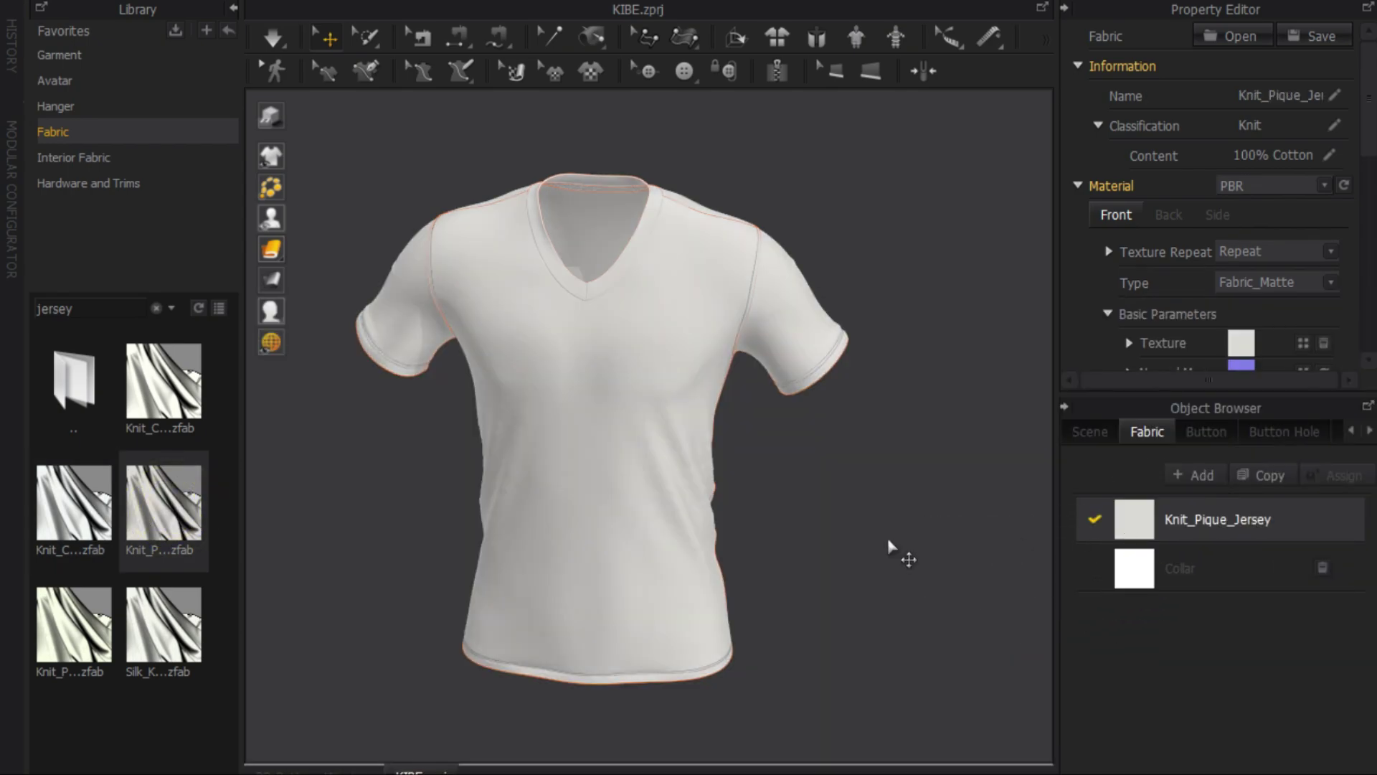
{"action": "scroll", "coordinate": [554, 247], "scroll_direction": "up", "scroll_amount": 3}
{"action": "scroll", "coordinate": [554, 247], "scroll_direction": "up", "scroll_amount": 3}
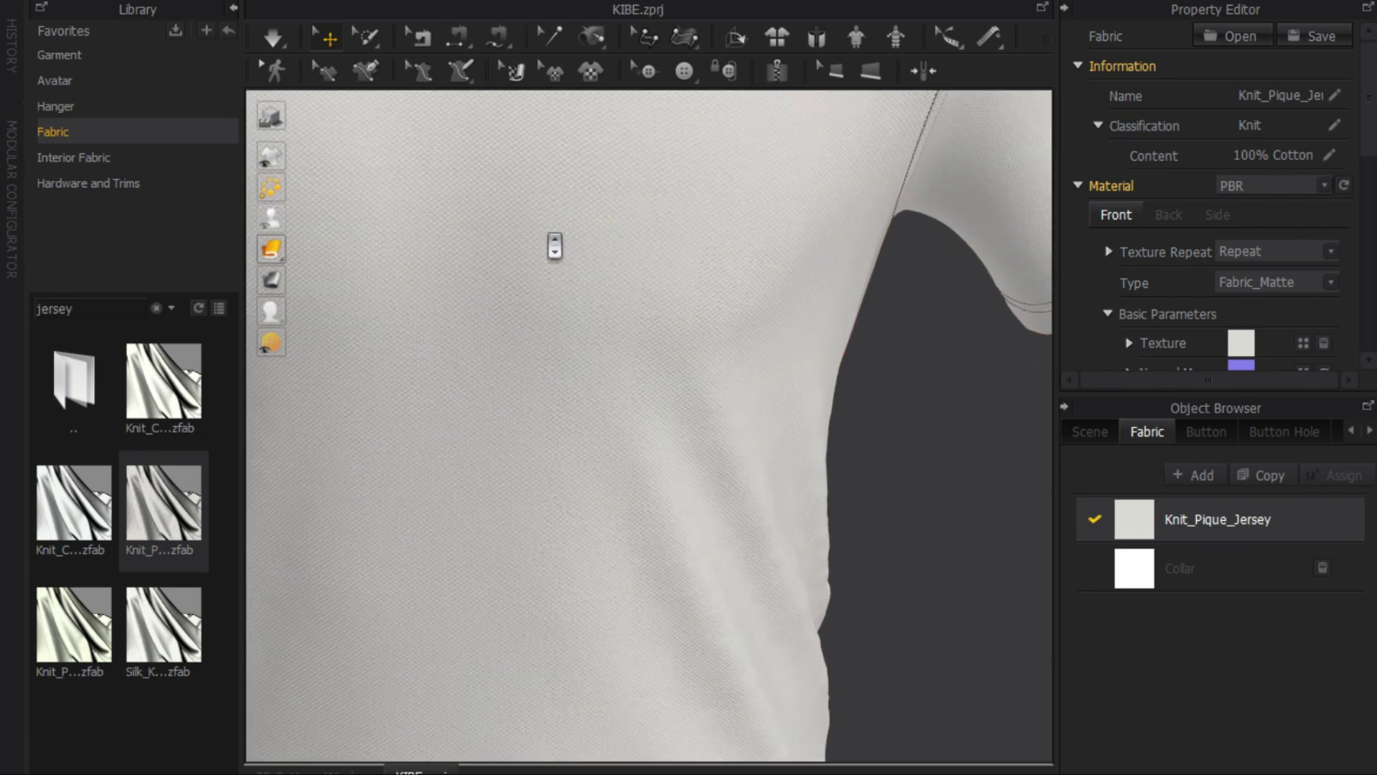
{"action": "scroll", "coordinate": [554, 246], "scroll_direction": "up", "scroll_amount": 3}
{"action": "scroll", "coordinate": [554, 246], "scroll_direction": "up", "scroll_amount": 2}
{"action": "mouse_move", "coordinate": [571, 277]}
{"action": "middle_mouse_down"}
{"action": "mouse_move", "coordinate": [729, 454]}
{"action": "mouse_move", "coordinate": [714, 513]}
{"action": "mouse_move", "coordinate": [704, 421]}
{"action": "mouse_move", "coordinate": [707, 482]}
{"action": "middle_mouse_up"}
- Apply the Collar fabric to the collar rib and browse the Pique_Jersey normal map images
{"action": "left_click", "coordinate": [639, 279]}
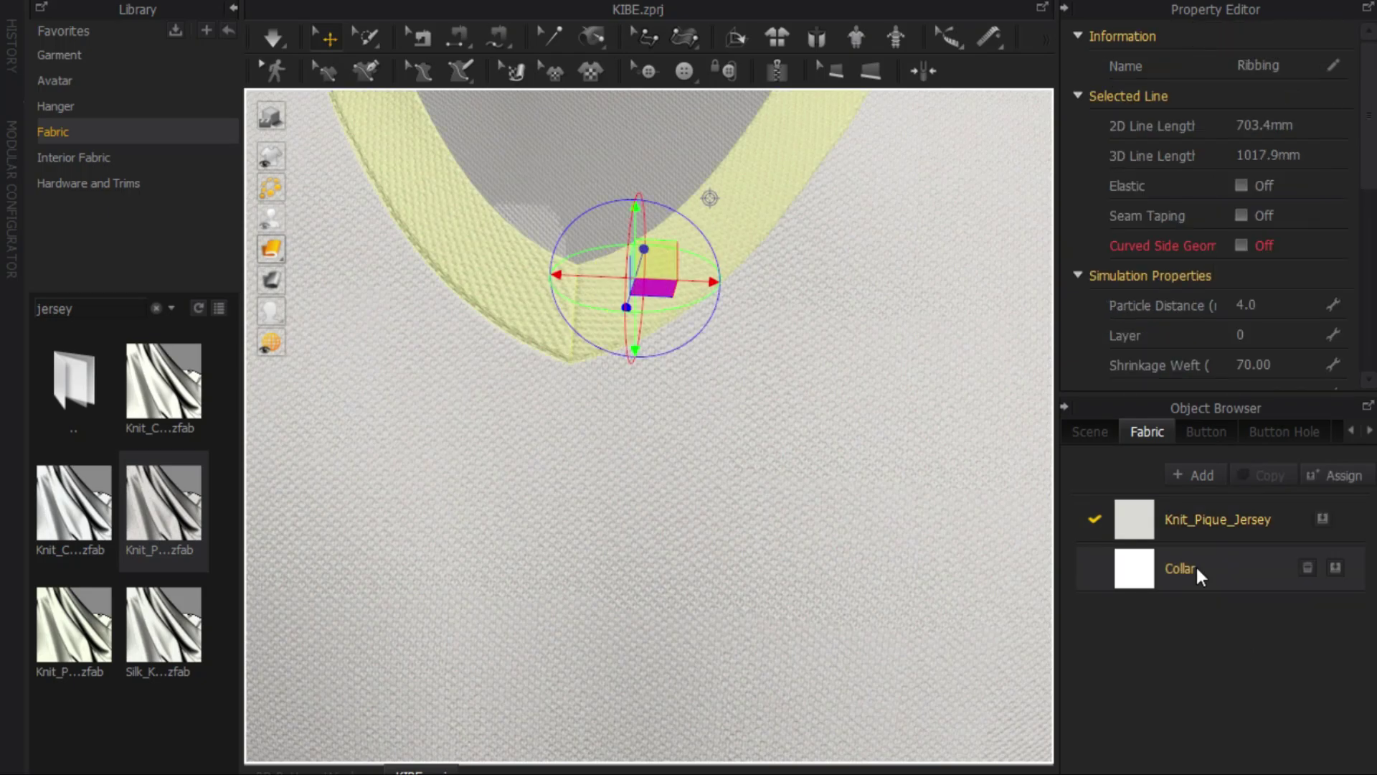
{"action": "left_click_drag", "start_coordinate": [1183, 571], "coordinate": [758, 177]}
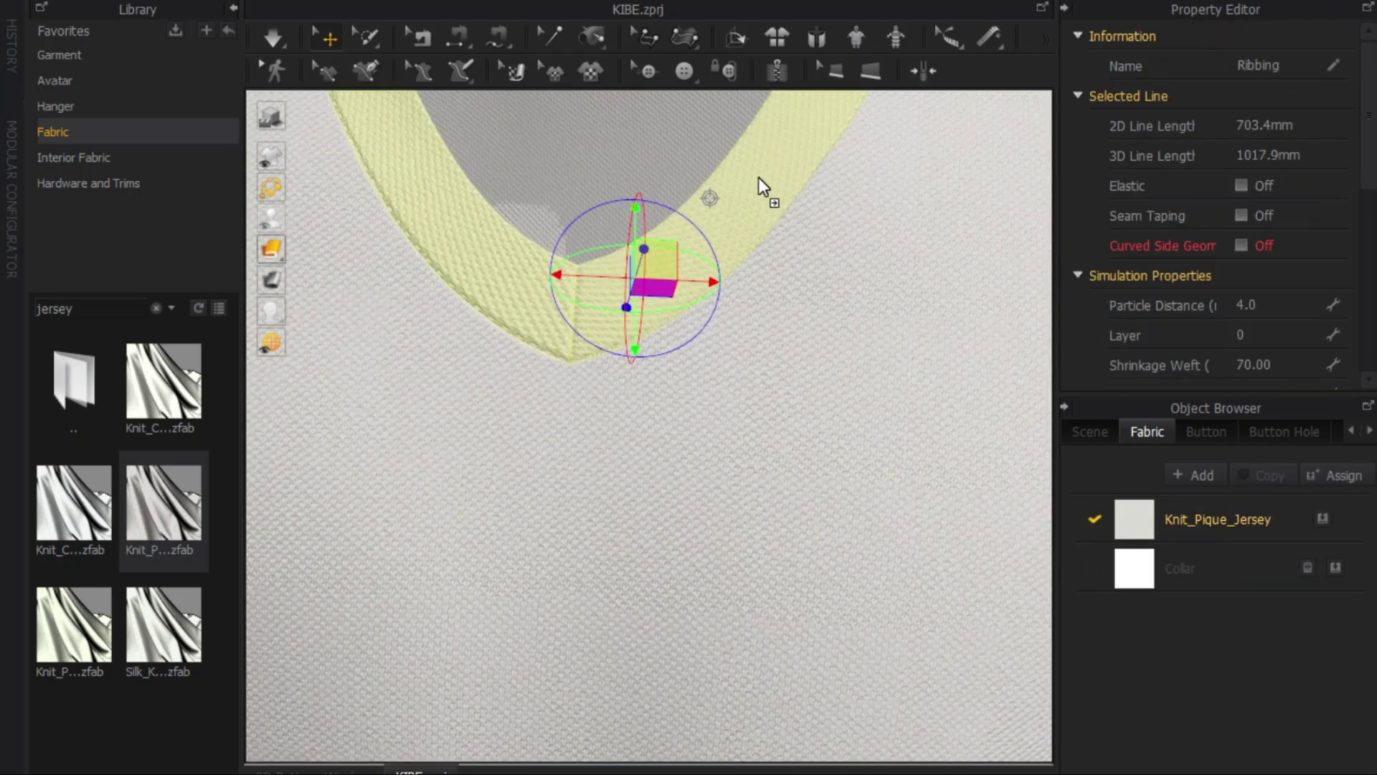
{"action": "scroll", "coordinate": [904, 422], "scroll_direction": "down", "scroll_amount": 3}
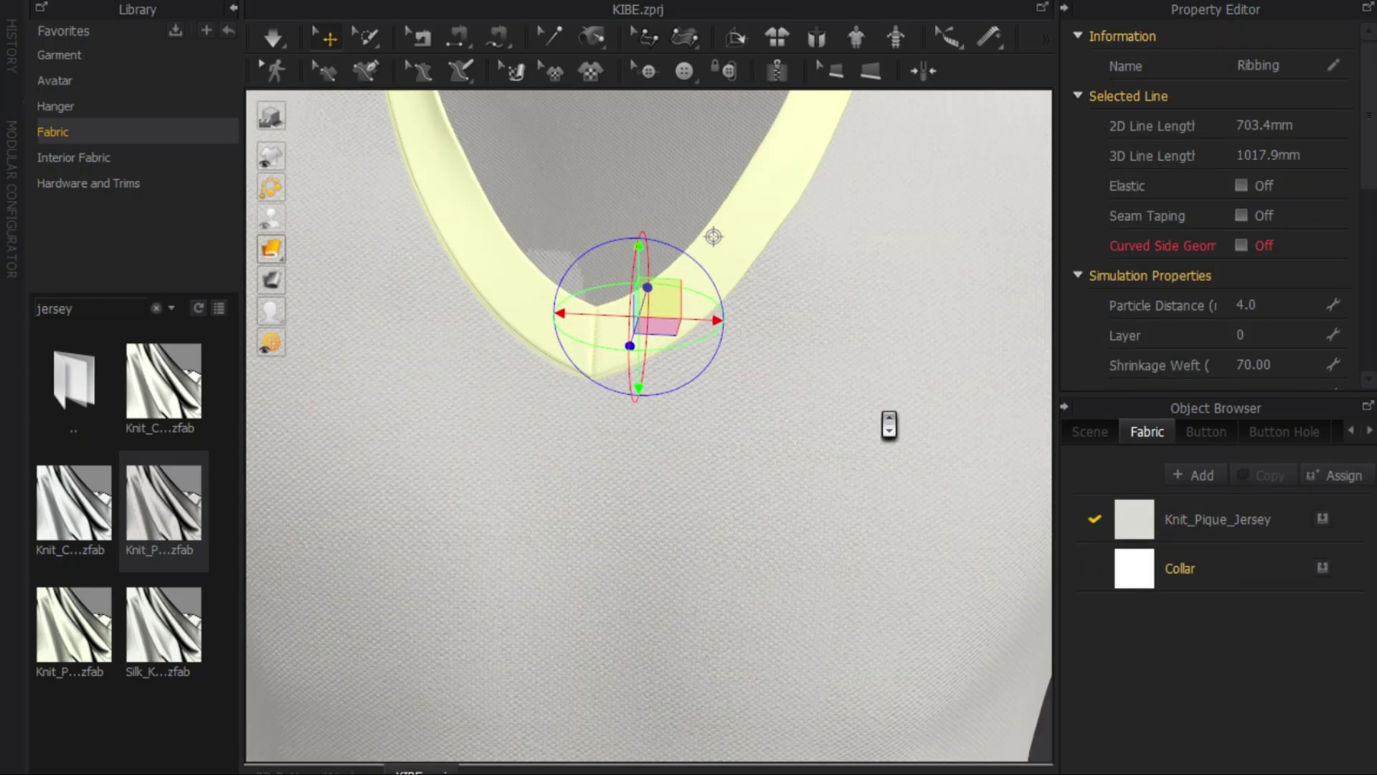
{"action": "scroll", "coordinate": [892, 424], "scroll_direction": "down", "scroll_amount": 5}
{"action": "left_click", "coordinate": [1301, 247]}
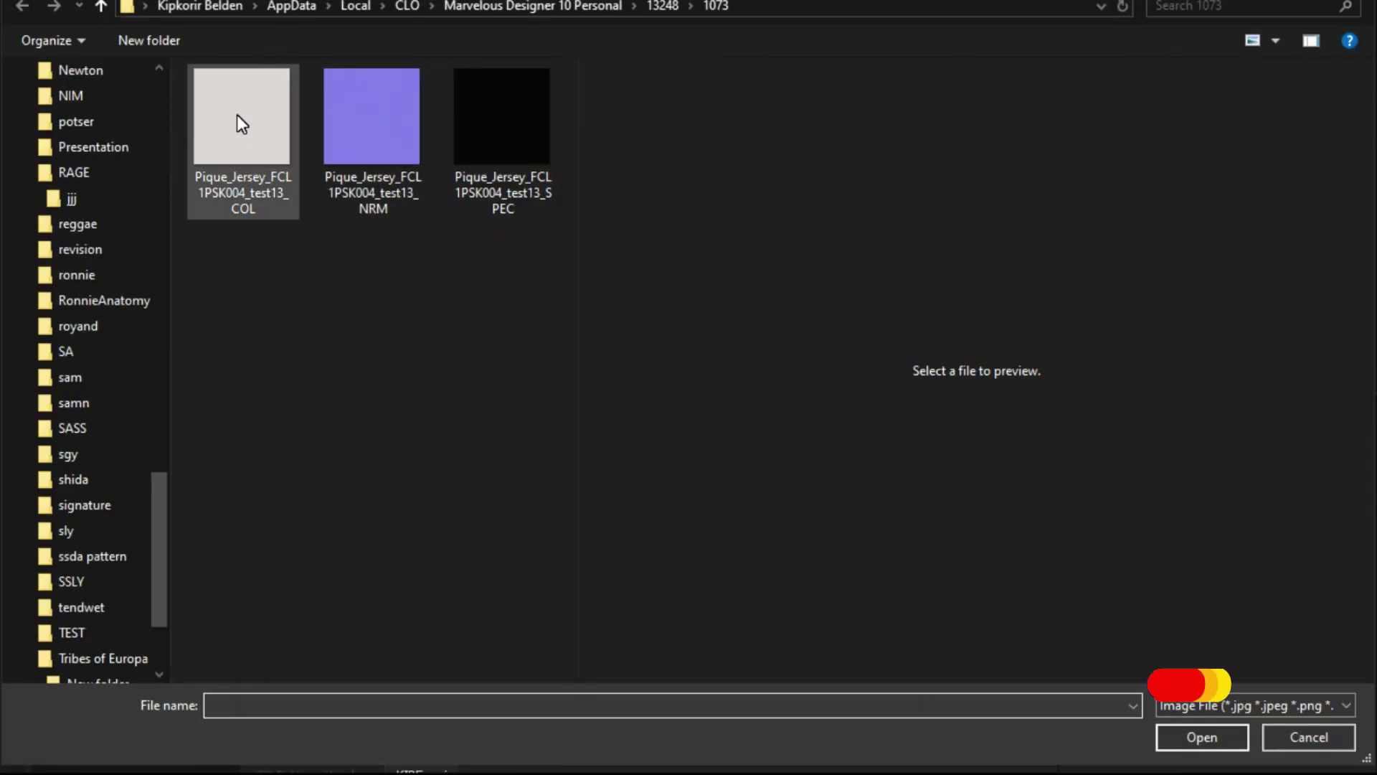
{"action": "left_click", "coordinate": [332, 114]}
{"action": "left_click", "coordinate": [246, 114]}
{"action": "left_click", "coordinate": [496, 114]}
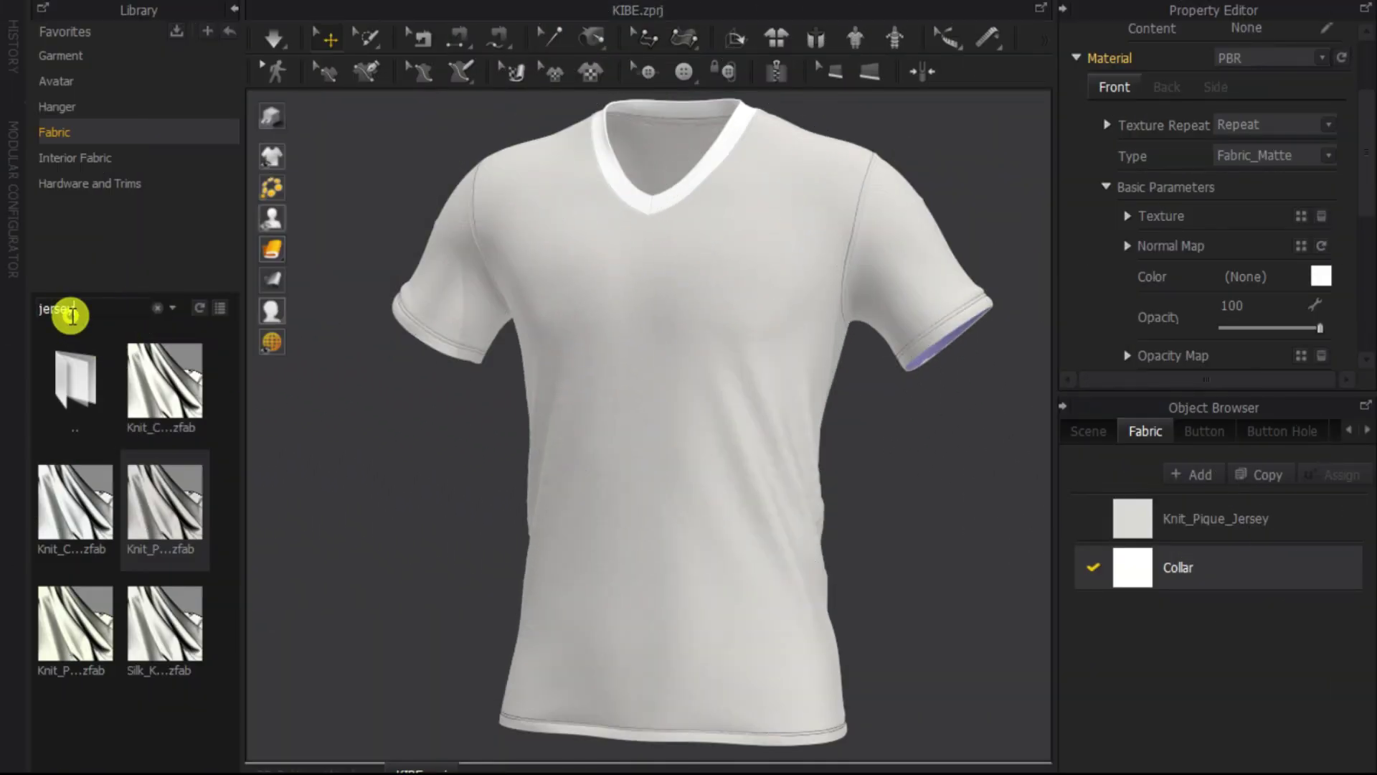
- Clear the fabric search to show the knit fabrics and preview Knit_Fleece_Terry
{"action": "left_click", "coordinate": [69, 309]}
{"action": "left_click", "coordinate": [45, 310]}
{"action": "left_click", "coordinate": [84, 314]}
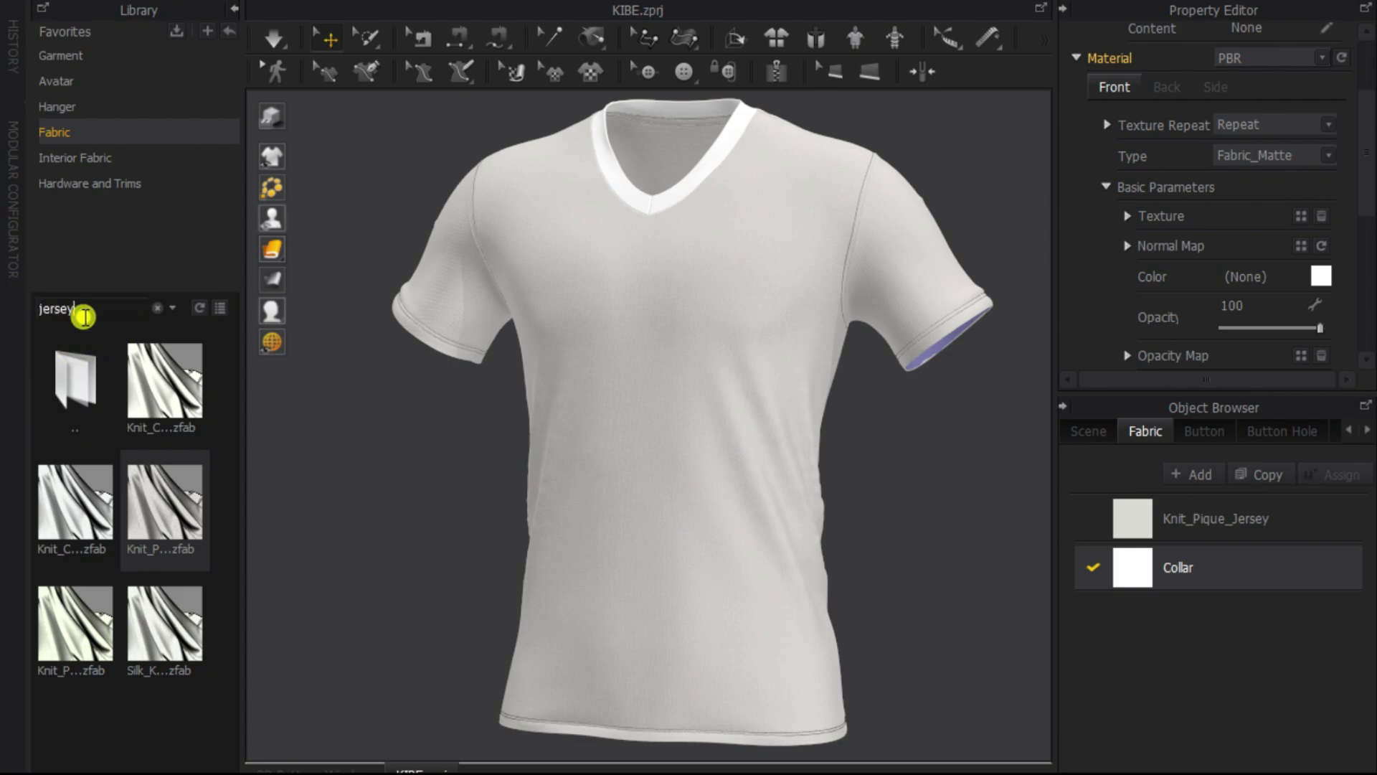
{"action": "left_click", "coordinate": [157, 310]}
{"action": "mouse_move", "coordinate": [75, 501]}
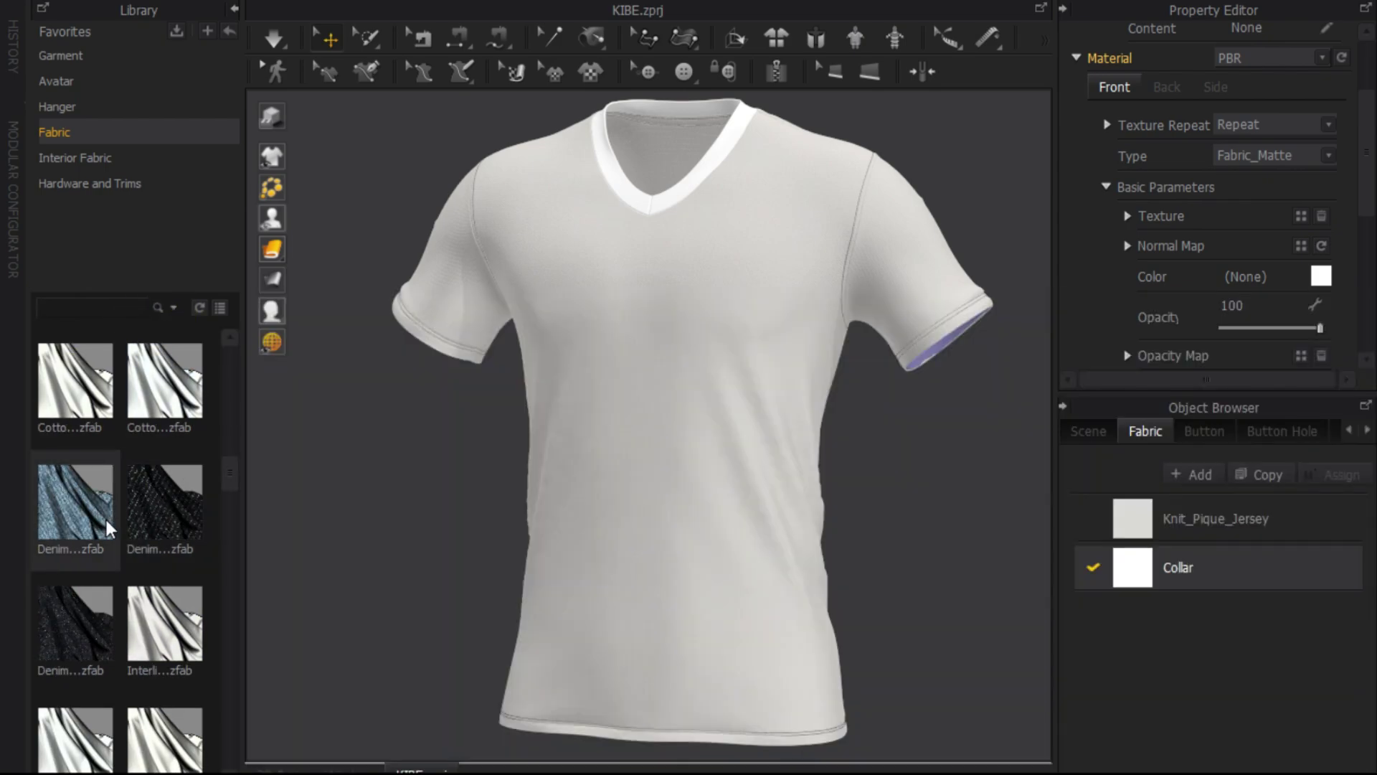
{"action": "scroll", "coordinate": [113, 516], "scroll_direction": "down", "scroll_amount": 3}
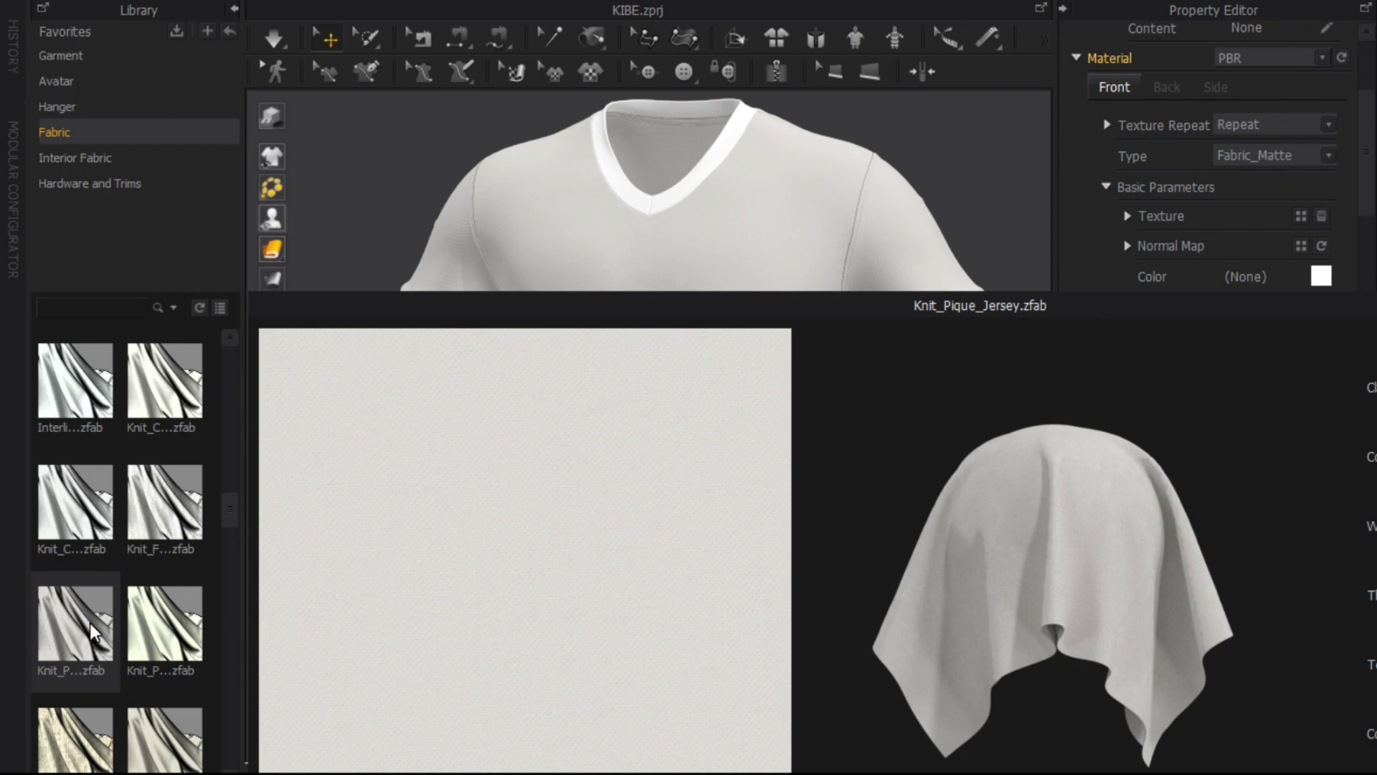
{"action": "mouse_move", "coordinate": [164, 502]}
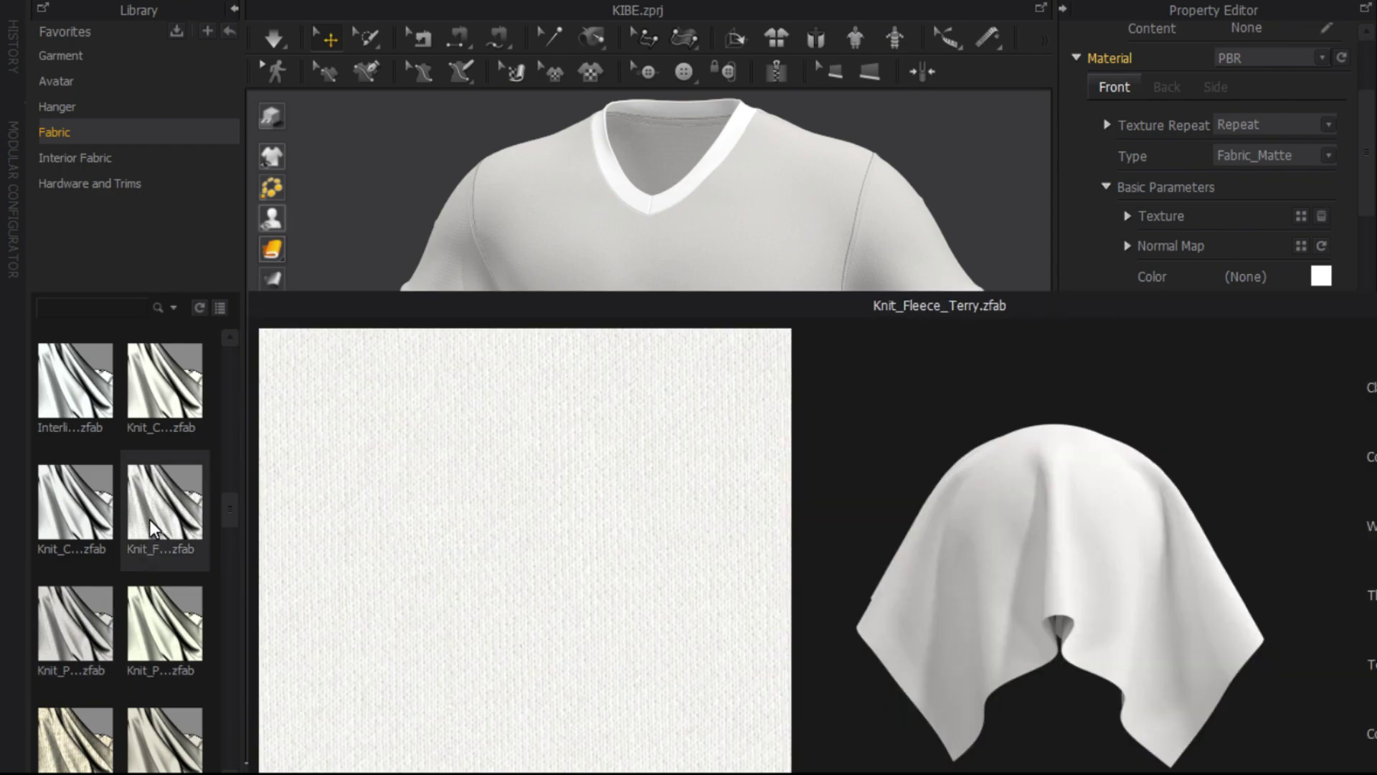
{"action": "left_click", "coordinate": [150, 525]}
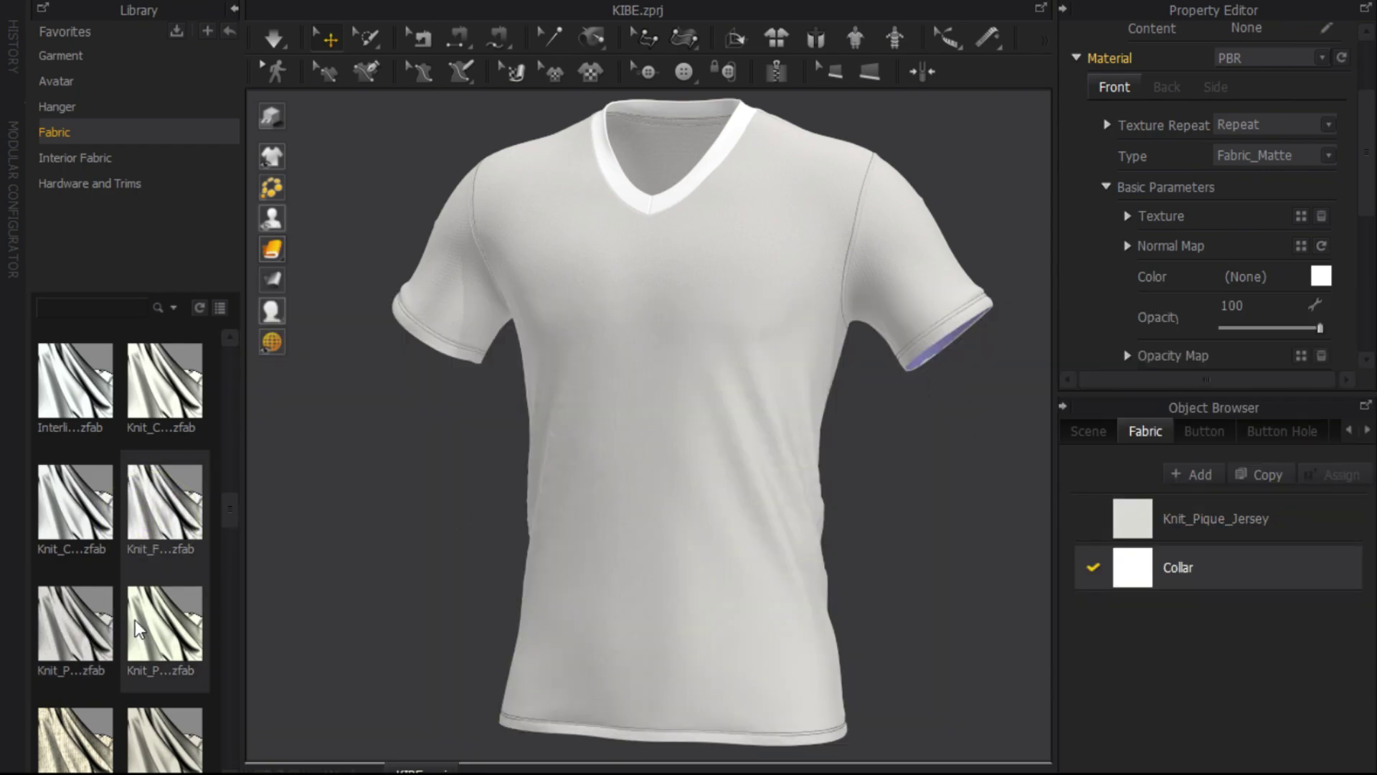
{"action": "mouse_move", "coordinate": [163, 502]}
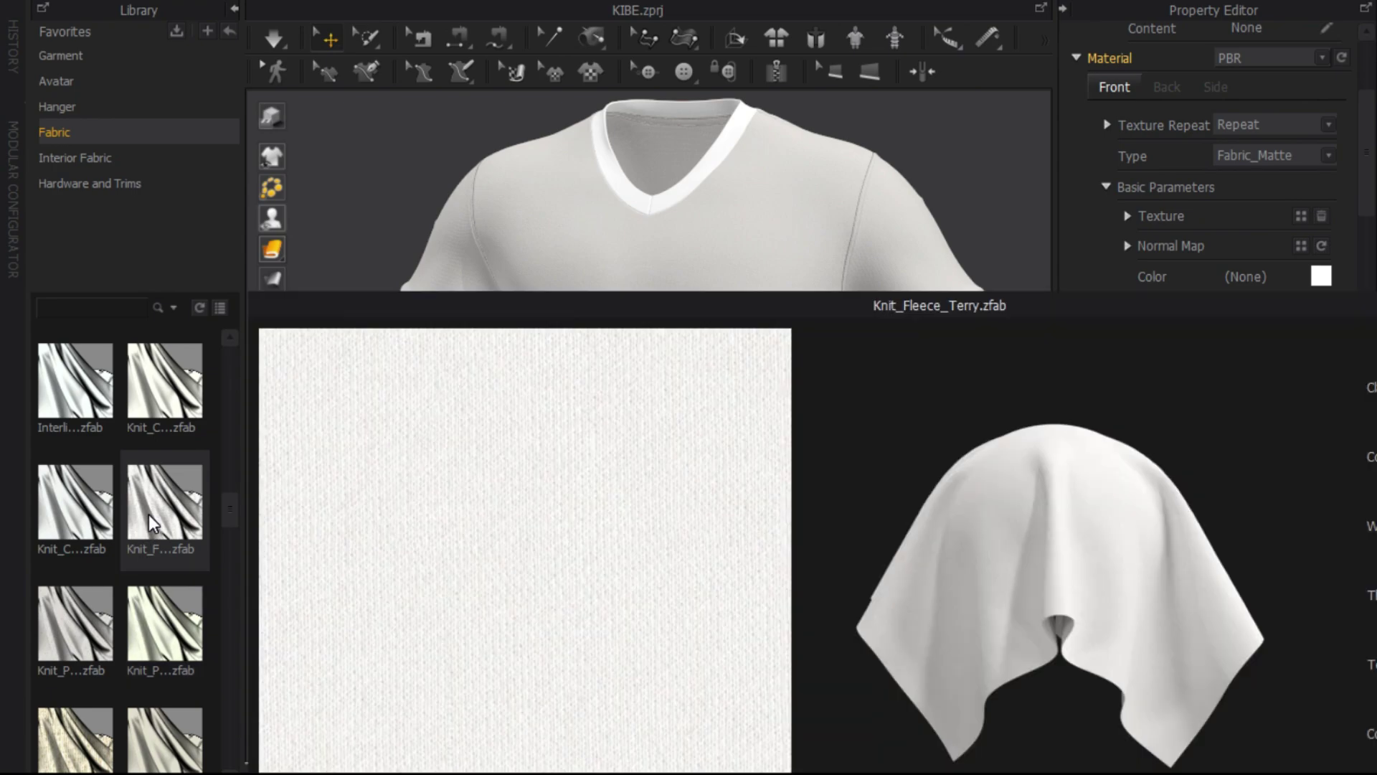
- Replace the Collar fabric with Knit_Fleece_Terry and inspect the V-neck in 3D
{"action": "left_click_drag", "start_coordinate": [151, 524], "coordinate": [1193, 567]}
{"action": "scroll", "coordinate": [659, 196], "scroll_direction": "up", "scroll_amount": 2}
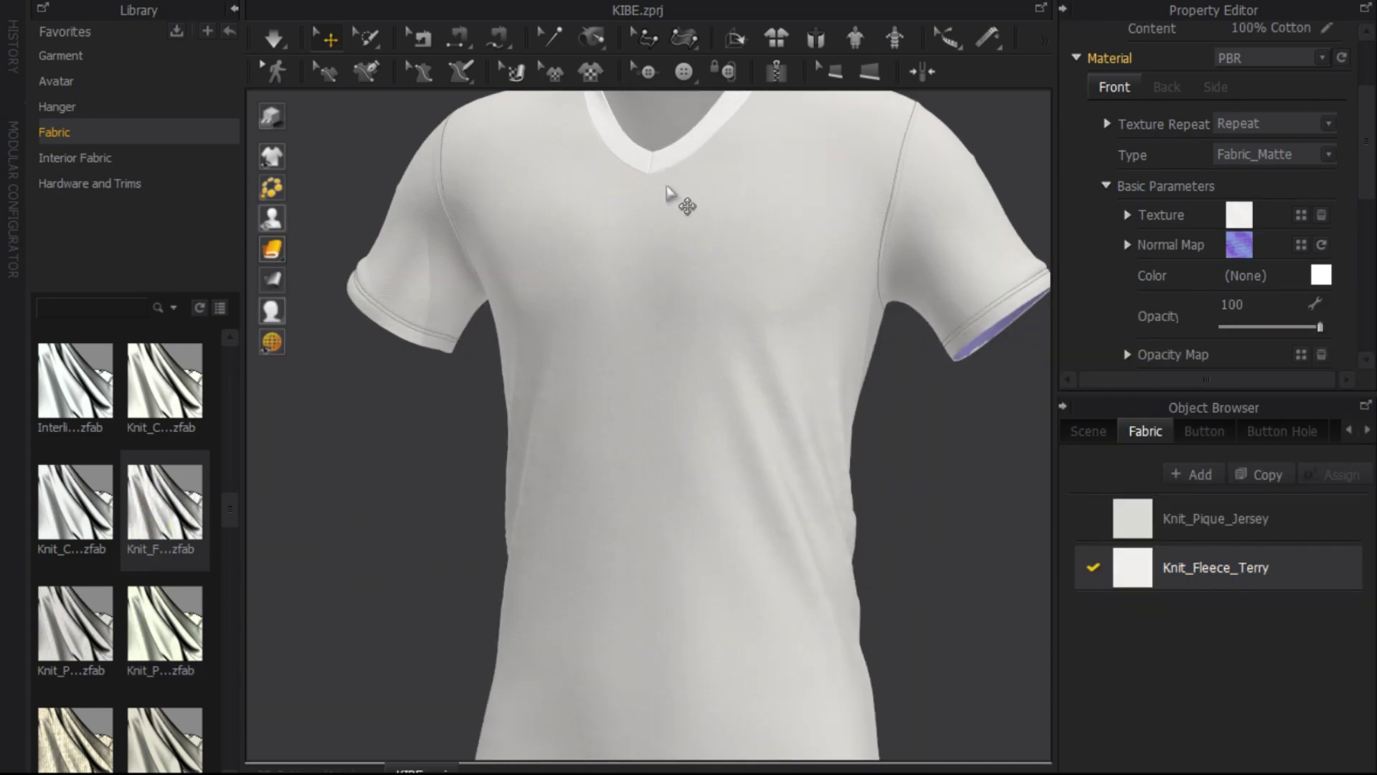
{"action": "middle_click_drag", "start_coordinate": [771, 437], "coordinate": [793, 548]}
{"action": "scroll", "coordinate": [803, 546], "scroll_direction": "up", "scroll_amount": 2}
{"action": "scroll", "coordinate": [804, 546], "scroll_direction": "up", "scroll_amount": 2}
{"action": "scroll", "coordinate": [445, 200], "scroll_direction": "up", "scroll_amount": 3}
{"action": "scroll", "coordinate": [571, 261], "scroll_direction": "up", "scroll_amount": 2}
{"action": "scroll", "coordinate": [555, 251], "scroll_direction": "up", "scroll_amount": 1}
{"action": "scroll", "coordinate": [615, 233], "scroll_direction": "down", "scroll_amount": 2}
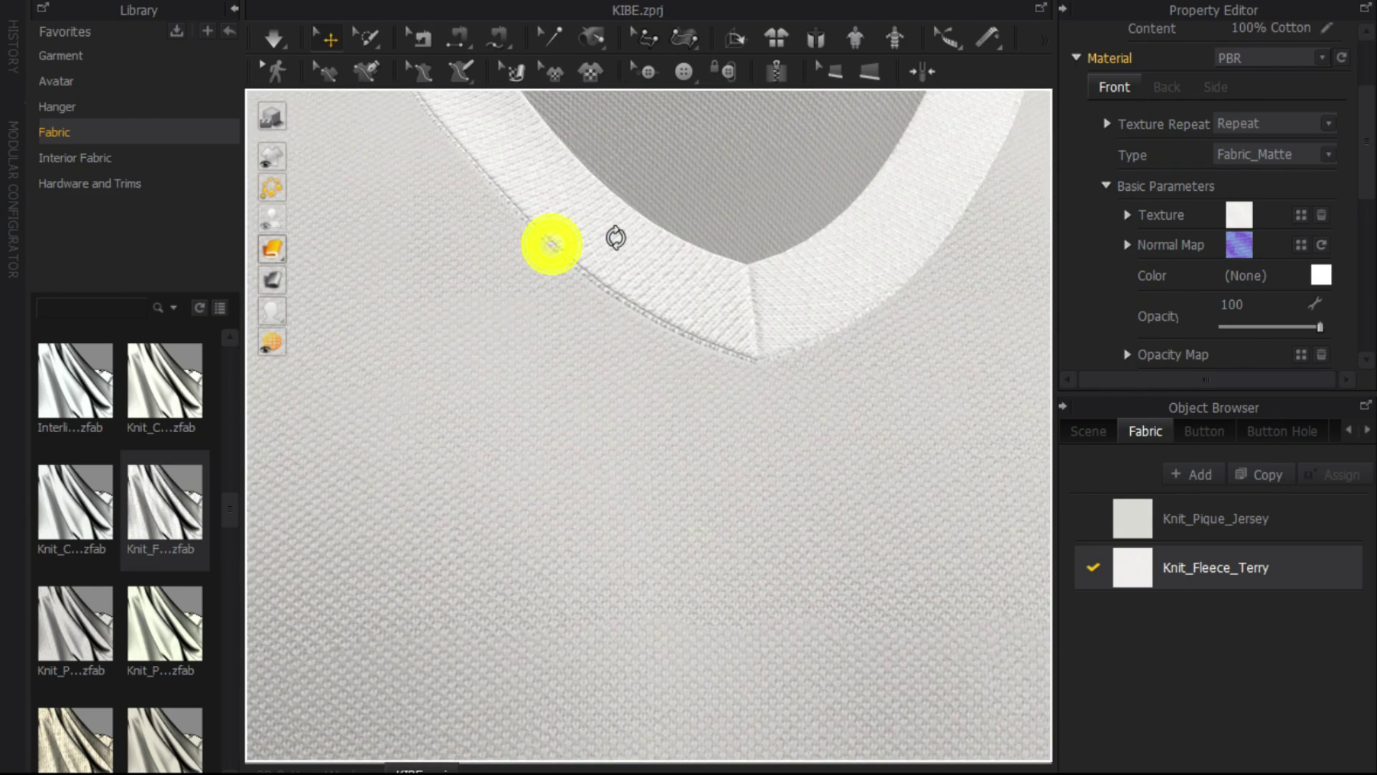
{"action": "scroll", "coordinate": [656, 265], "scroll_direction": "down", "scroll_amount": 2}
{"action": "scroll", "coordinate": [653, 262], "scroll_direction": "down", "scroll_amount": 2}
{"action": "scroll", "coordinate": [655, 258], "scroll_direction": "down", "scroll_amount": 2}
{"action": "scroll", "coordinate": [655, 259], "scroll_direction": "down", "scroll_amount": 2}
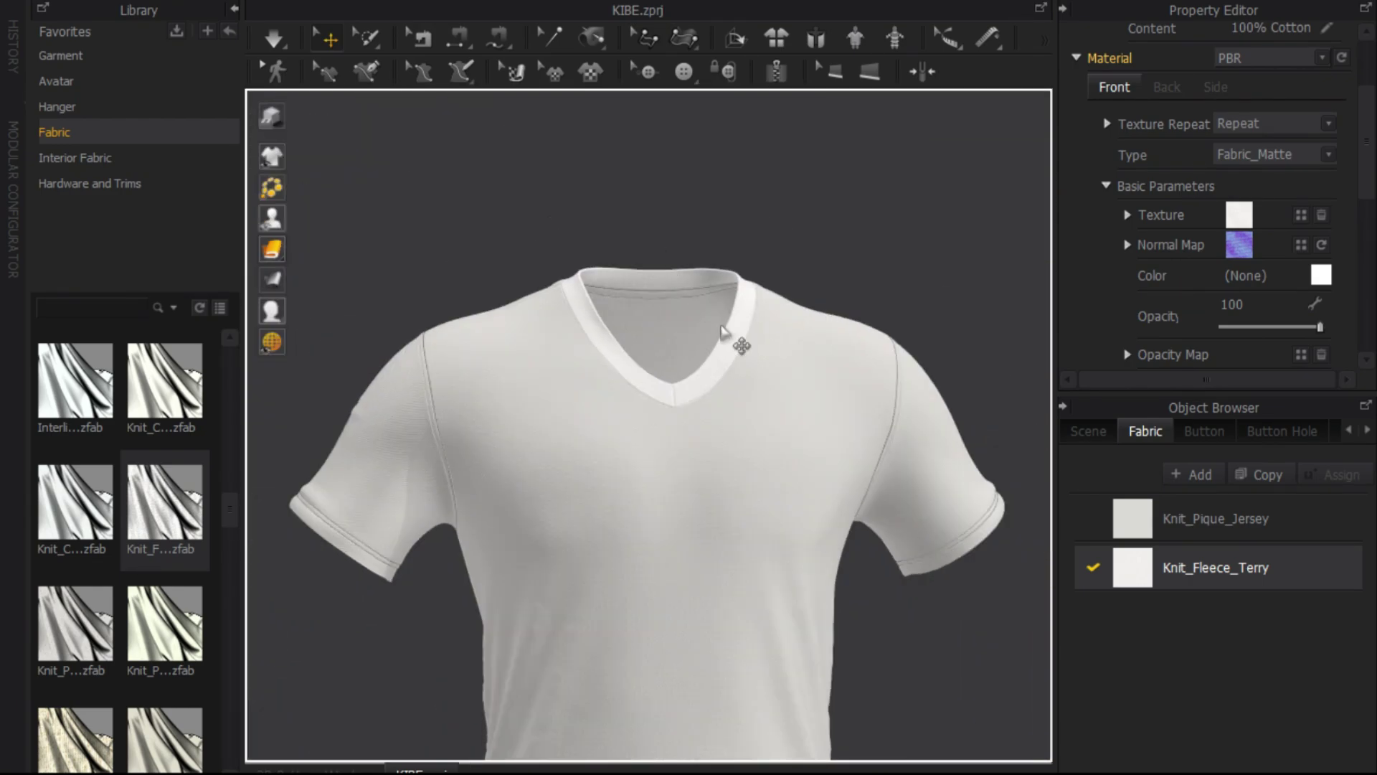
{"action": "scroll", "coordinate": [714, 292], "scroll_direction": "down", "scroll_amount": 1}
{"action": "scroll", "coordinate": [713, 261], "scroll_direction": "down", "scroll_amount": 1}
{"action": "scroll", "coordinate": [821, 332], "scroll_direction": "down", "scroll_amount": 2}
{"action": "mouse_move", "coordinate": [907, 456]}
{"action": "right_mouse_down"}
{"action": "mouse_move", "coordinate": [932, 462]}
{"action": "mouse_move", "coordinate": [424, 476]}
{"action": "mouse_move", "coordinate": [656, 375]}
{"action": "mouse_move", "coordinate": [898, 489]}
{"action": "mouse_move", "coordinate": [840, 385]}
{"action": "right_mouse_up"}
{"action": "scroll", "coordinate": [834, 388], "scroll_direction": "up", "scroll_amount": 1}
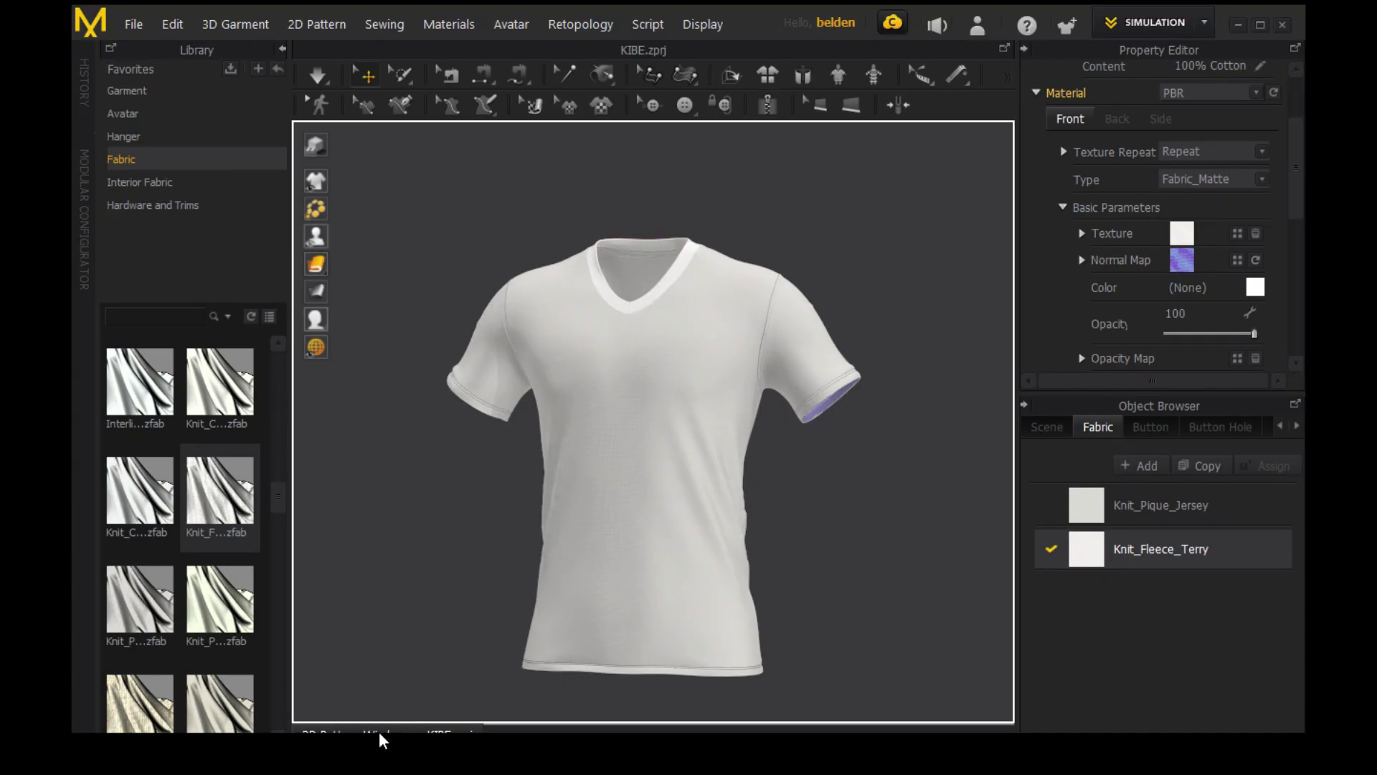
- Show the flat pattern pieces in the 2D Pattern Window and start adding a graphic
{"action": "left_click", "coordinate": [378, 730]}
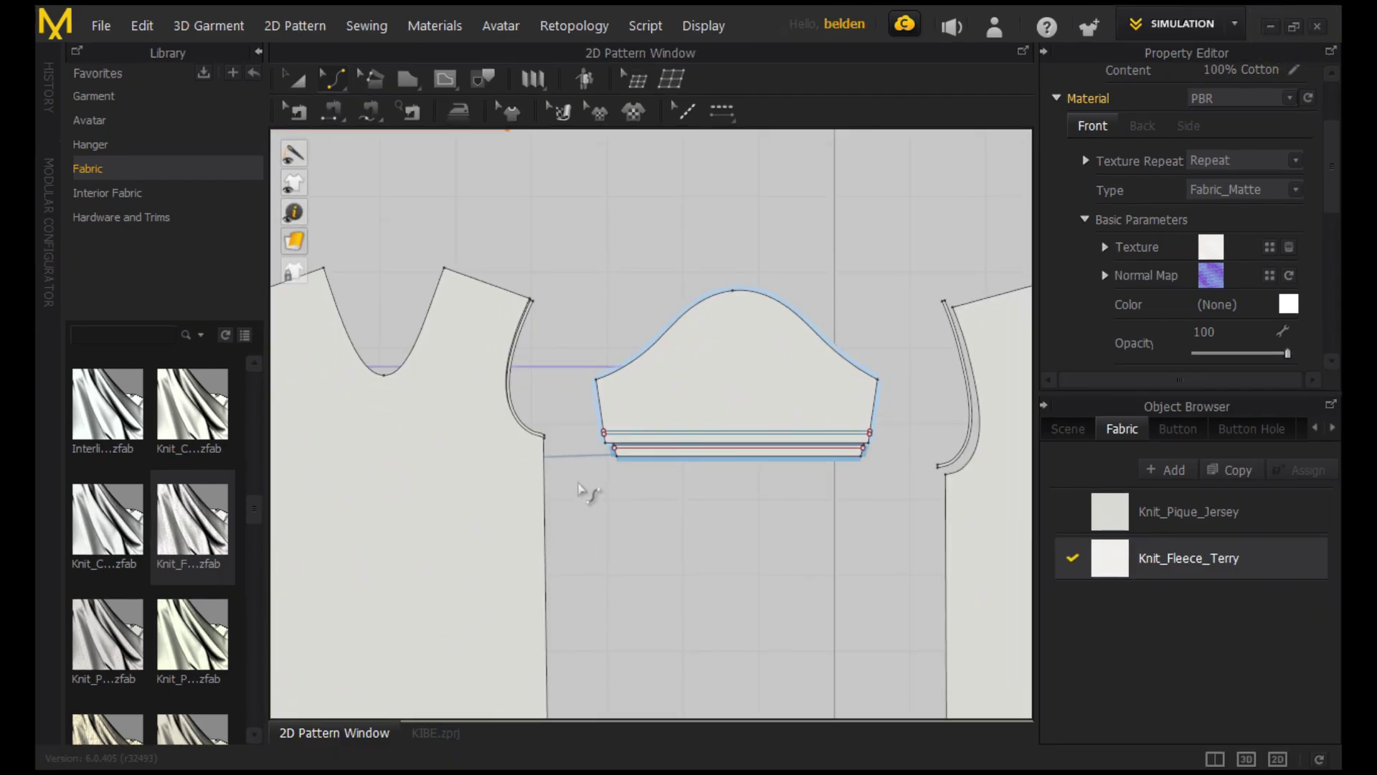
{"action": "scroll", "coordinate": [596, 482], "scroll_direction": "down", "scroll_amount": 3}
{"action": "scroll", "coordinate": [599, 467], "scroll_direction": "up", "scroll_amount": 1}
{"action": "scroll", "coordinate": [462, 528], "scroll_direction": "down", "scroll_amount": 2}
{"action": "scroll", "coordinate": [757, 490], "scroll_direction": "up", "scroll_amount": 4}
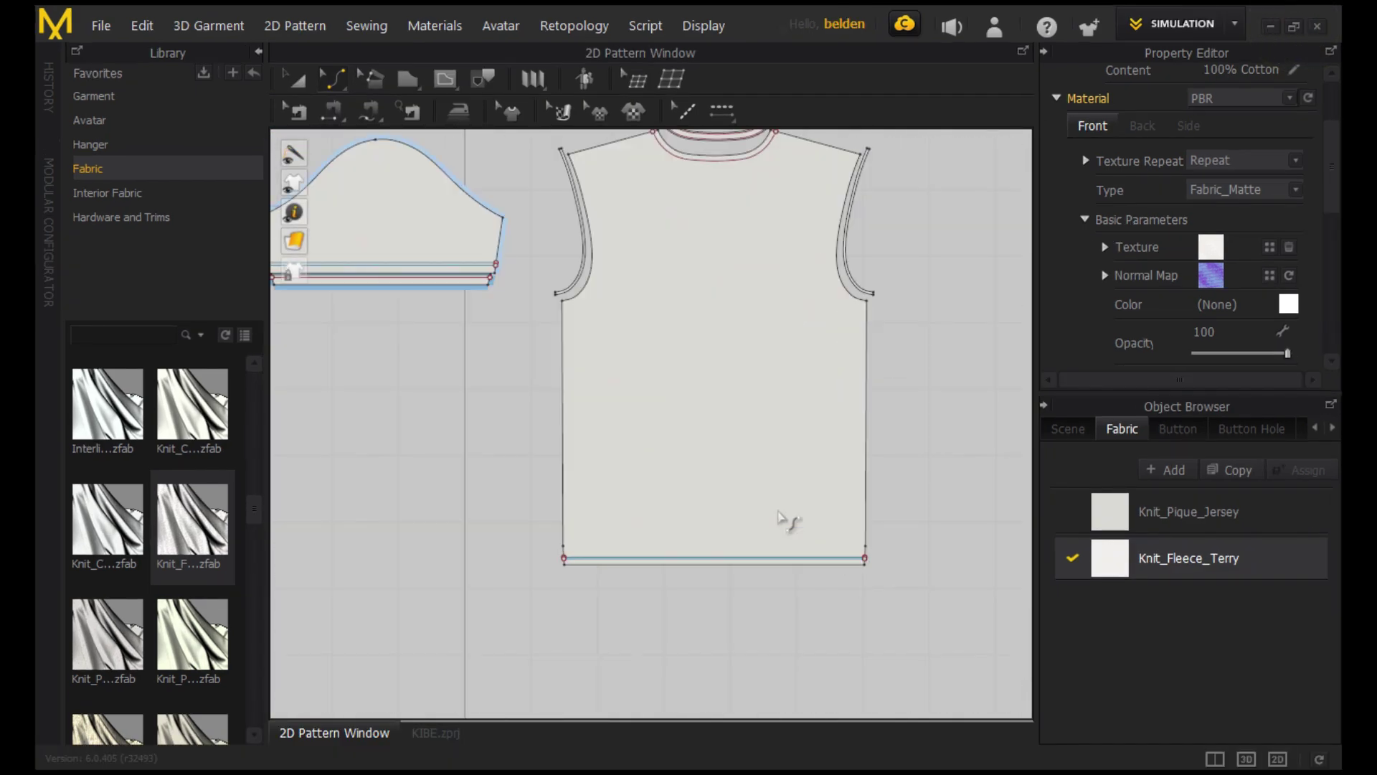
{"action": "scroll", "coordinate": [677, 376], "scroll_direction": "up", "scroll_amount": 2}
{"action": "scroll", "coordinate": [695, 542], "scroll_direction": "down", "scroll_amount": 2}
{"action": "scroll", "coordinate": [707, 607], "scroll_direction": "up", "scroll_amount": 4}
{"action": "scroll", "coordinate": [570, 216], "scroll_direction": "up", "scroll_amount": 1}
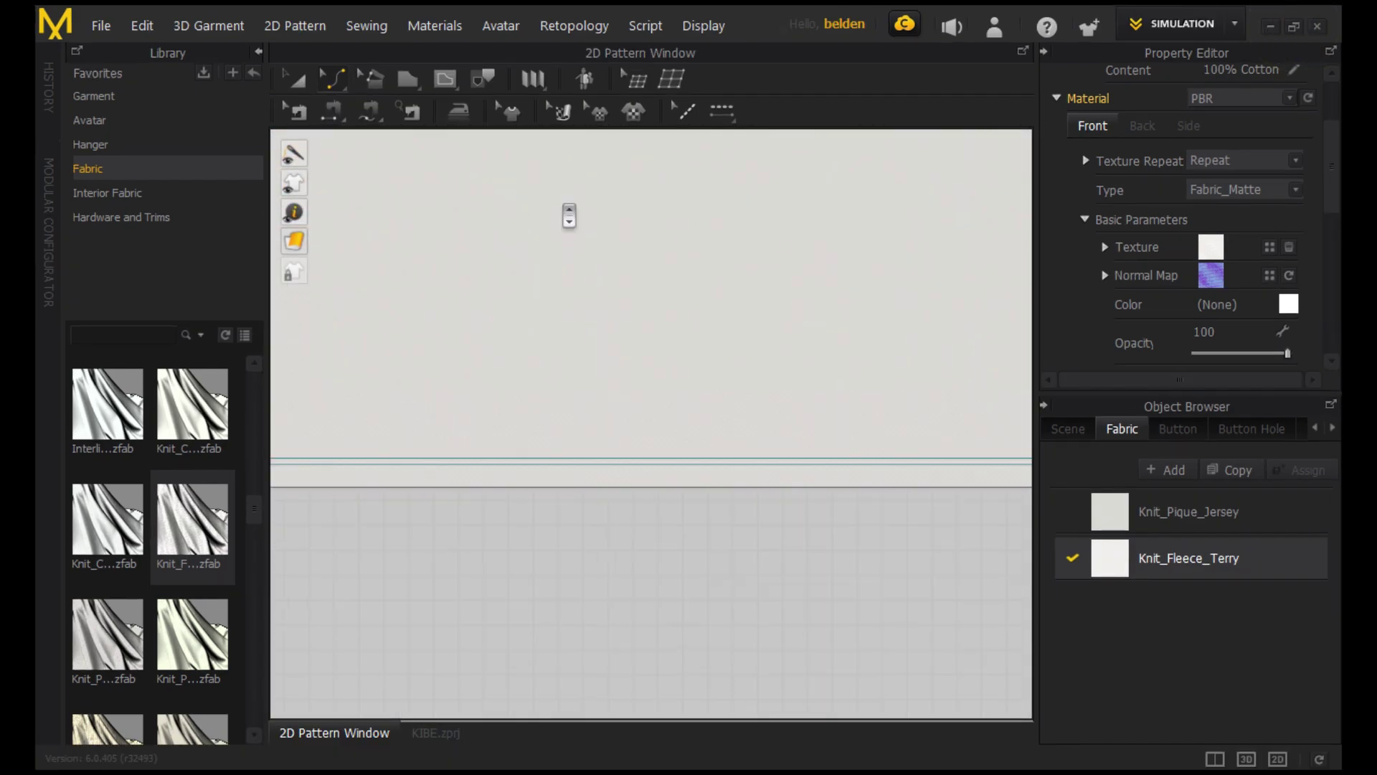
{"action": "scroll", "coordinate": [570, 216], "scroll_direction": "up", "scroll_amount": 1}
{"action": "scroll", "coordinate": [570, 215], "scroll_direction": "down", "scroll_amount": 2}
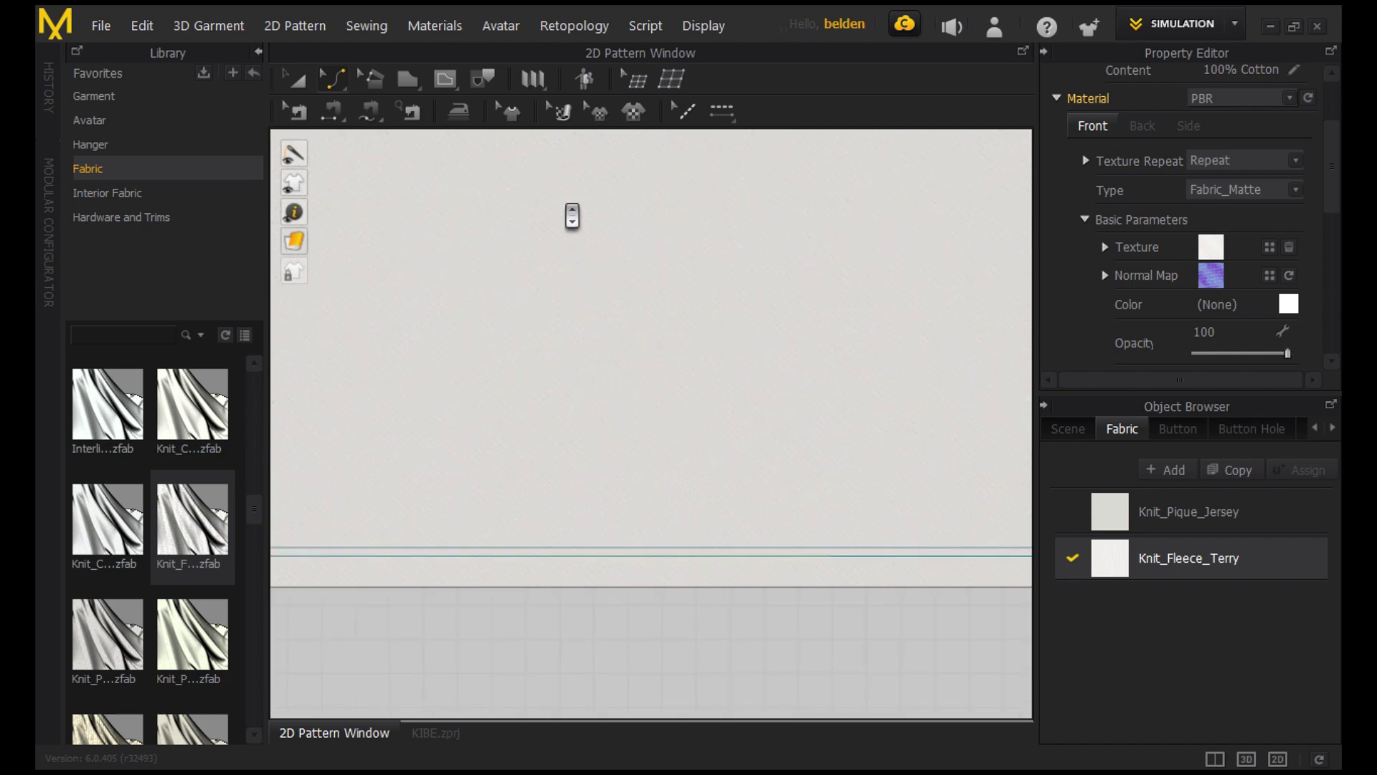
{"action": "scroll", "coordinate": [572, 237], "scroll_direction": "down", "scroll_amount": 2}
{"action": "scroll", "coordinate": [554, 256], "scroll_direction": "down", "scroll_amount": 1}
{"action": "scroll", "coordinate": [572, 317], "scroll_direction": "up", "scroll_amount": 1}
{"action": "scroll", "coordinate": [573, 316], "scroll_direction": "down", "scroll_amount": 3}
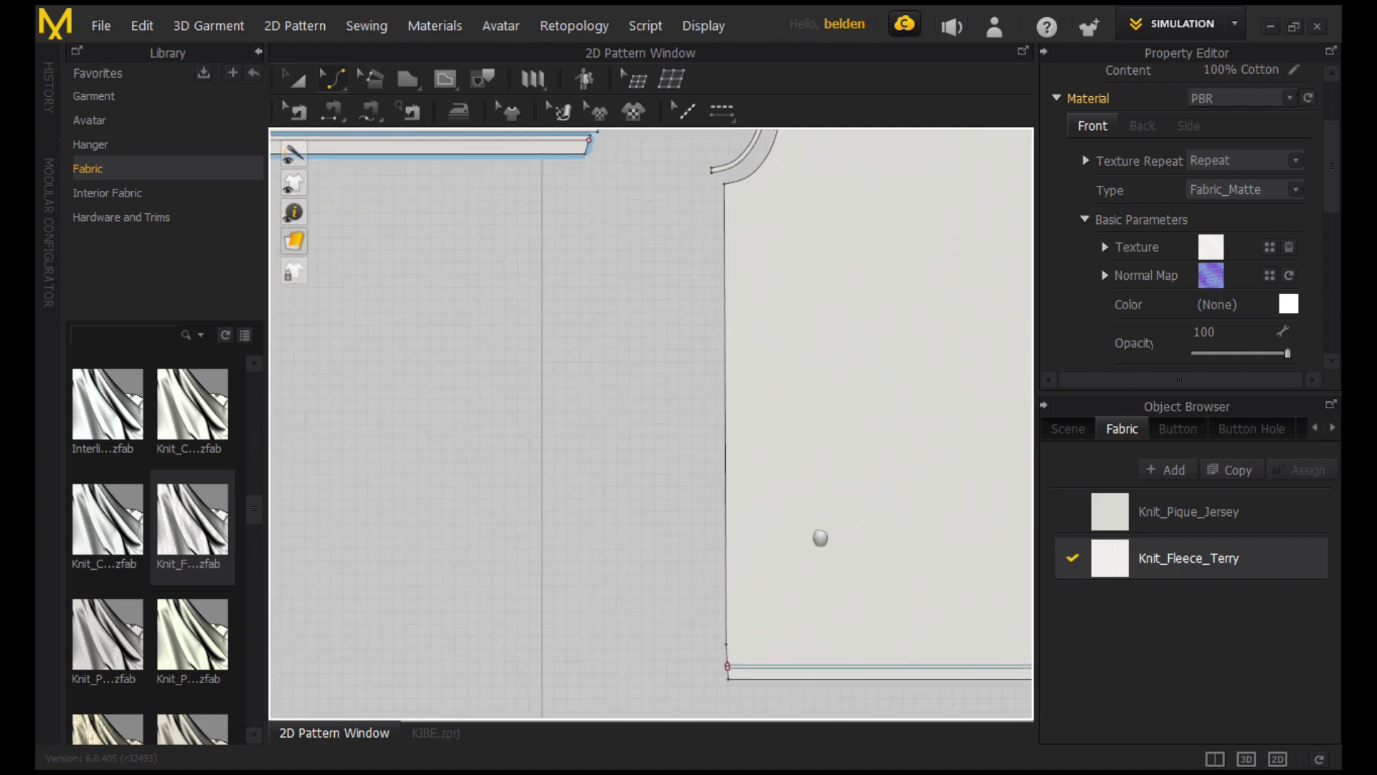
{"action": "scroll", "coordinate": [818, 538], "scroll_direction": "down", "scroll_amount": 3}
{"action": "scroll", "coordinate": [646, 377], "scroll_direction": "up", "scroll_amount": 2}
{"action": "left_click", "coordinate": [632, 113]}
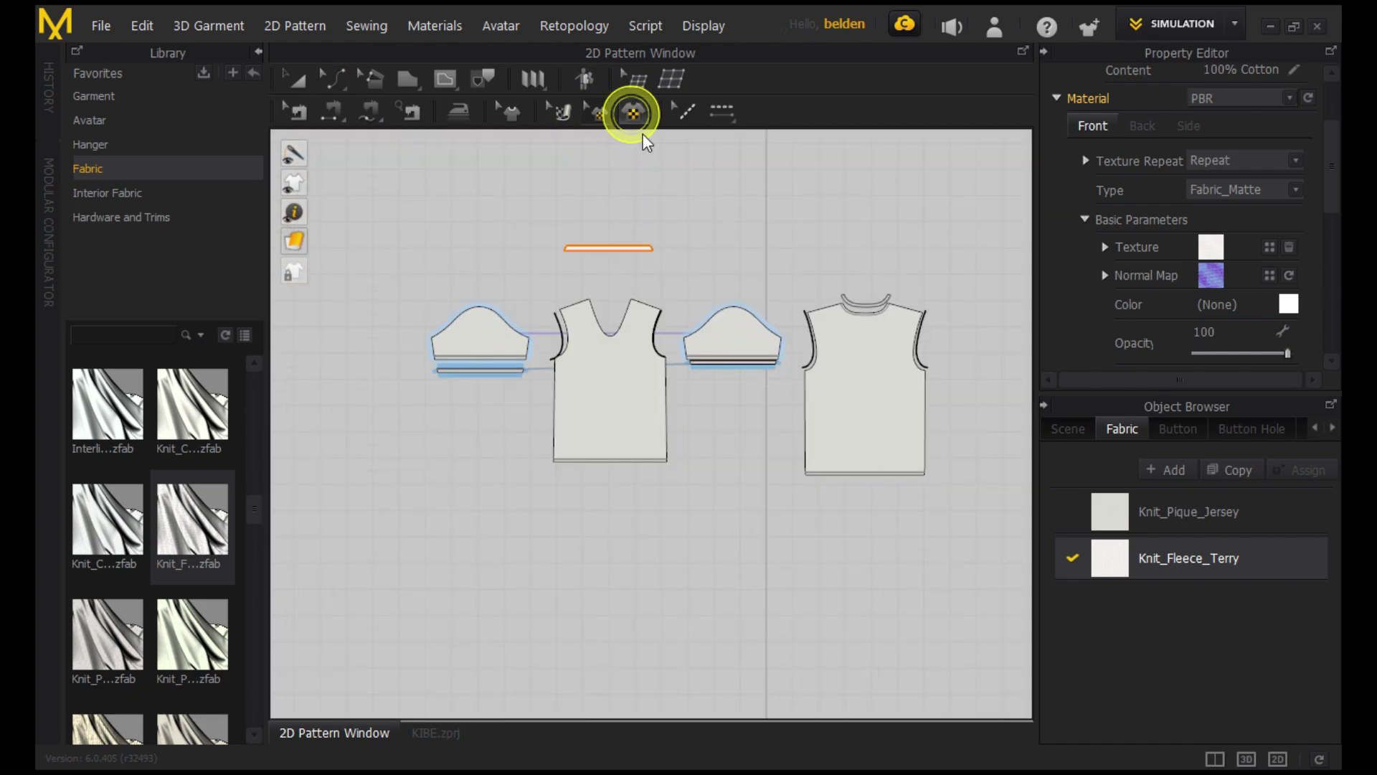
- Load the Pattern image from Jersey Files as a graphic on the front body piece
{"action": "left_click", "coordinate": [647, 305]}
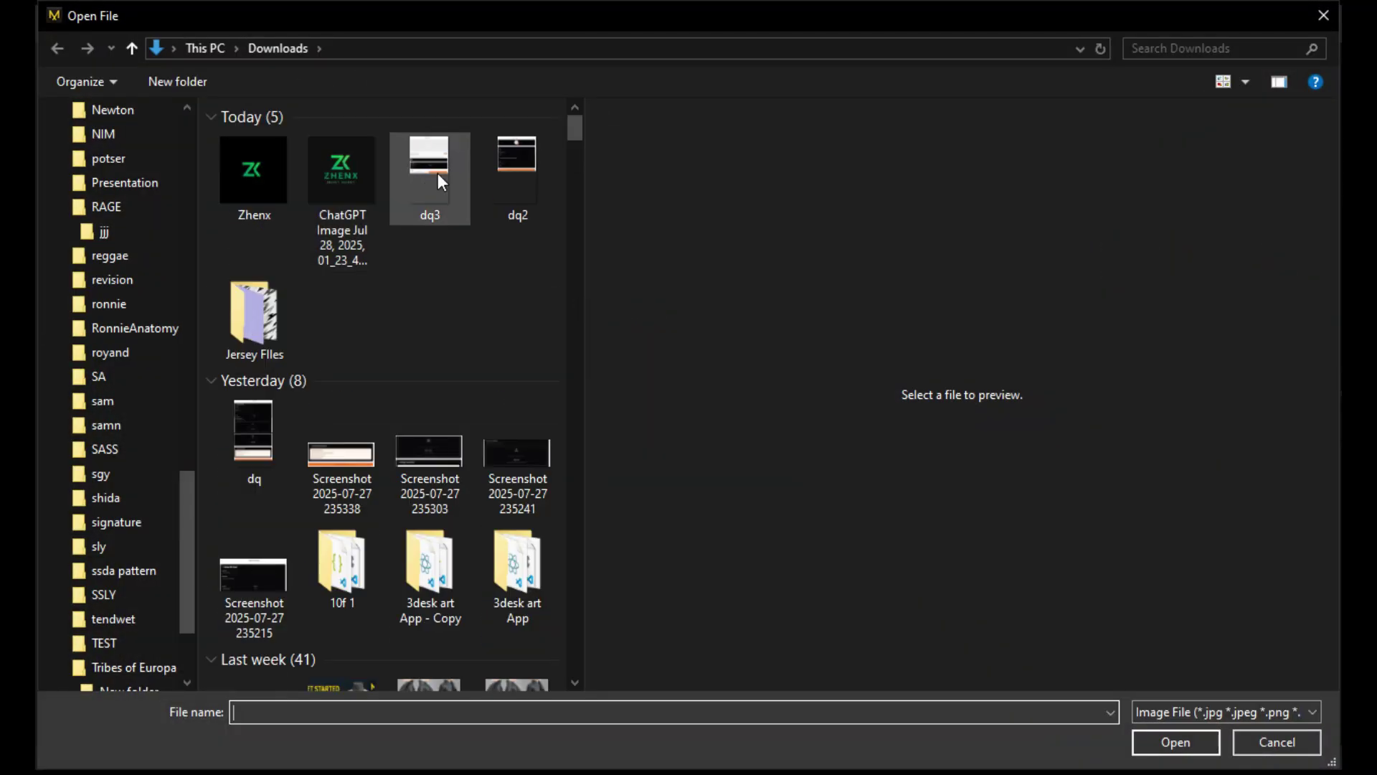
{"action": "left_click", "coordinate": [259, 316]}
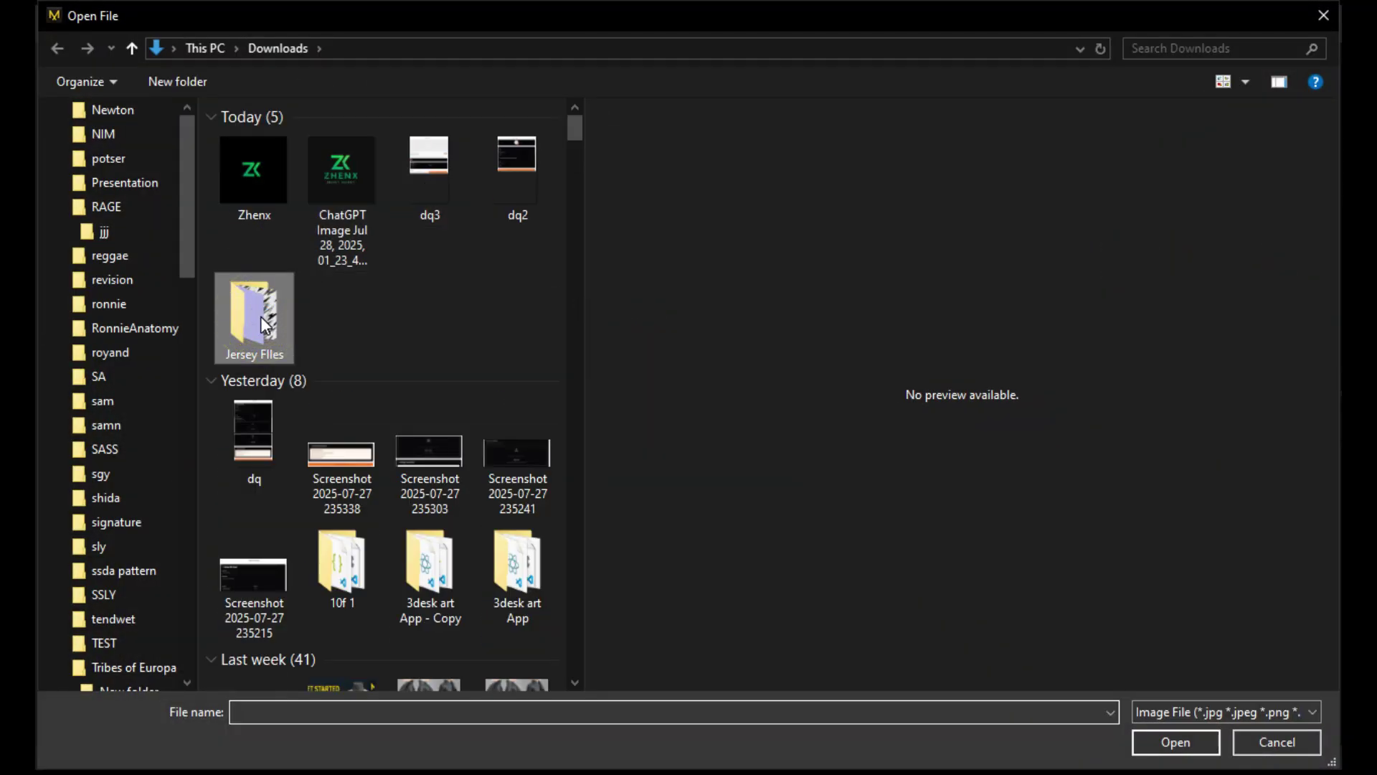
{"action": "double_click", "coordinate": [261, 317]}
{"action": "left_click", "coordinate": [270, 151]}
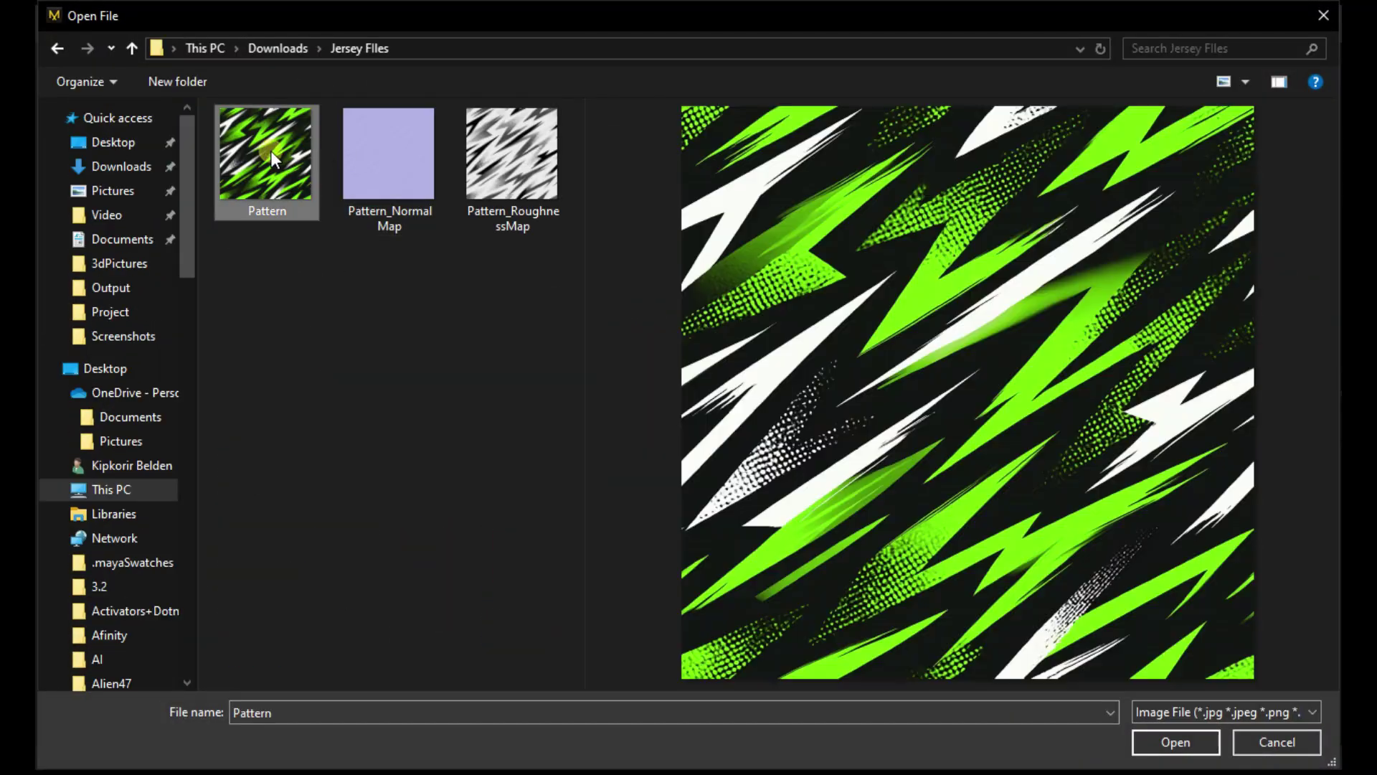
{"action": "left_click", "coordinate": [1161, 748]}
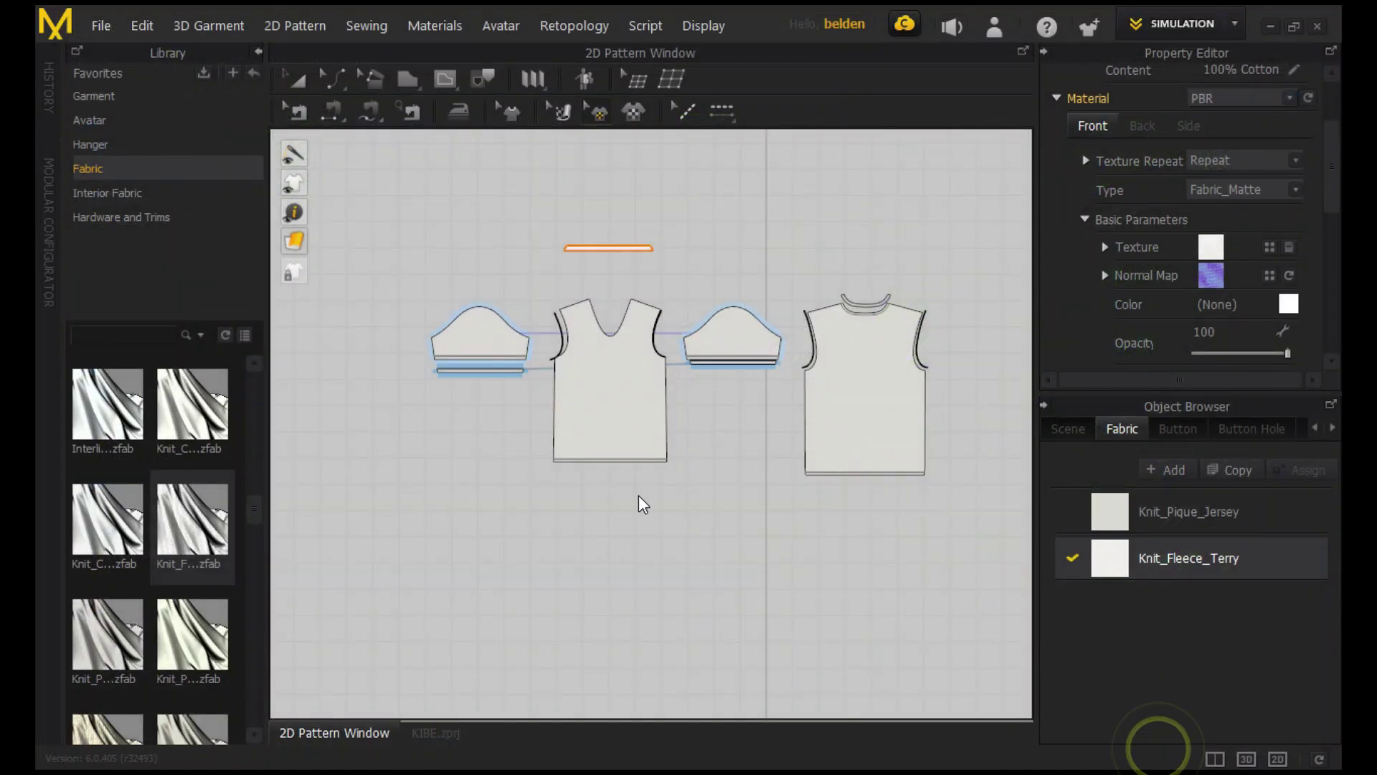
{"action": "left_click", "coordinate": [593, 372]}
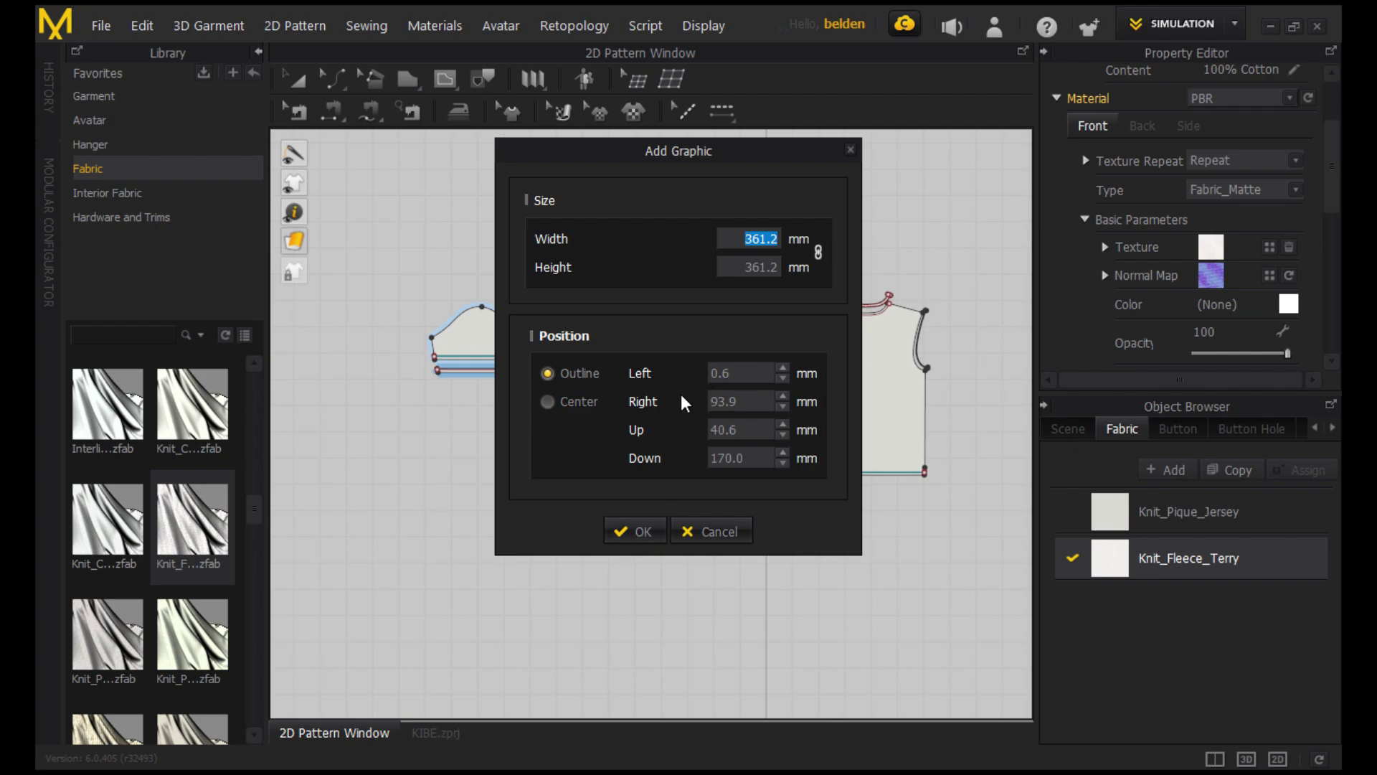
{"action": "left_click", "coordinate": [639, 532]}
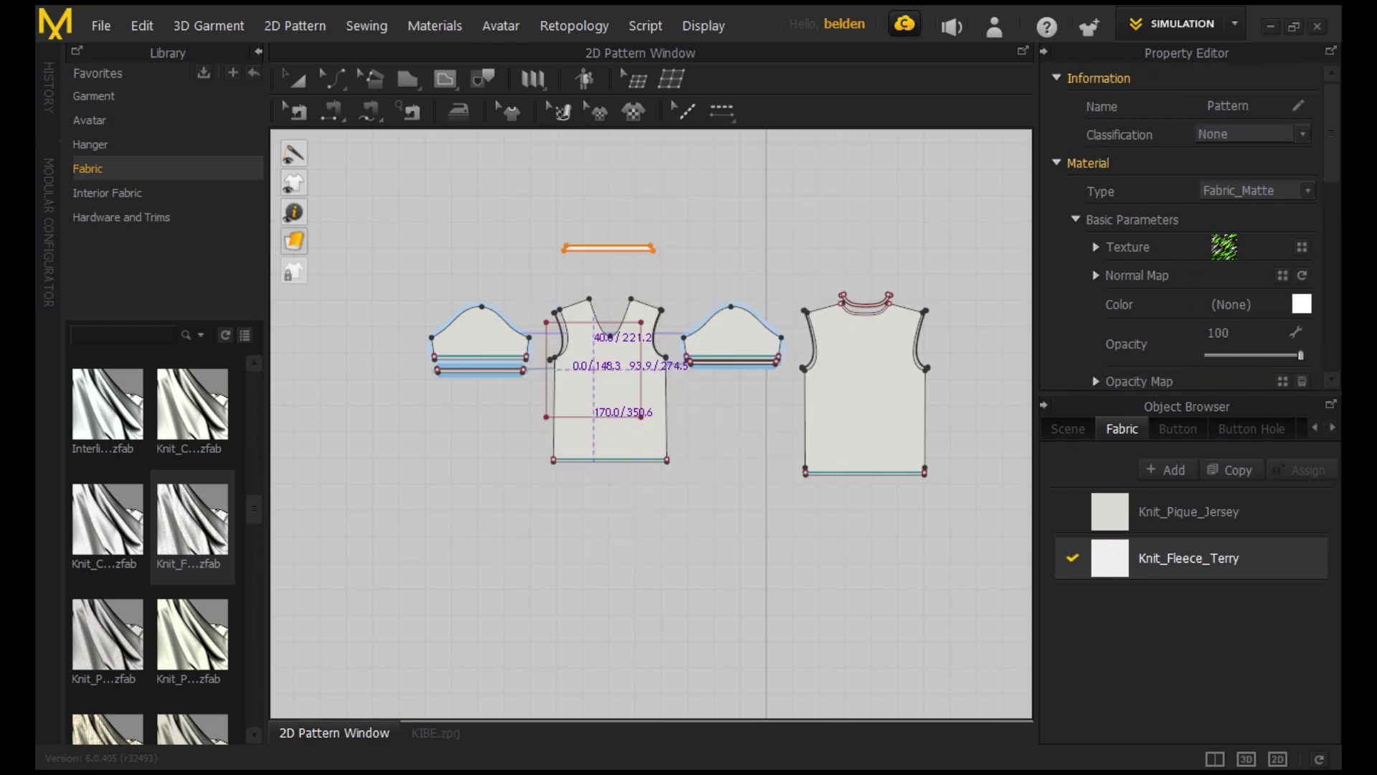
{"action": "scroll", "coordinate": [492, 477], "scroll_direction": "up", "scroll_amount": 3}
{"action": "scroll", "coordinate": [722, 430], "scroll_direction": "down", "scroll_amount": 2}
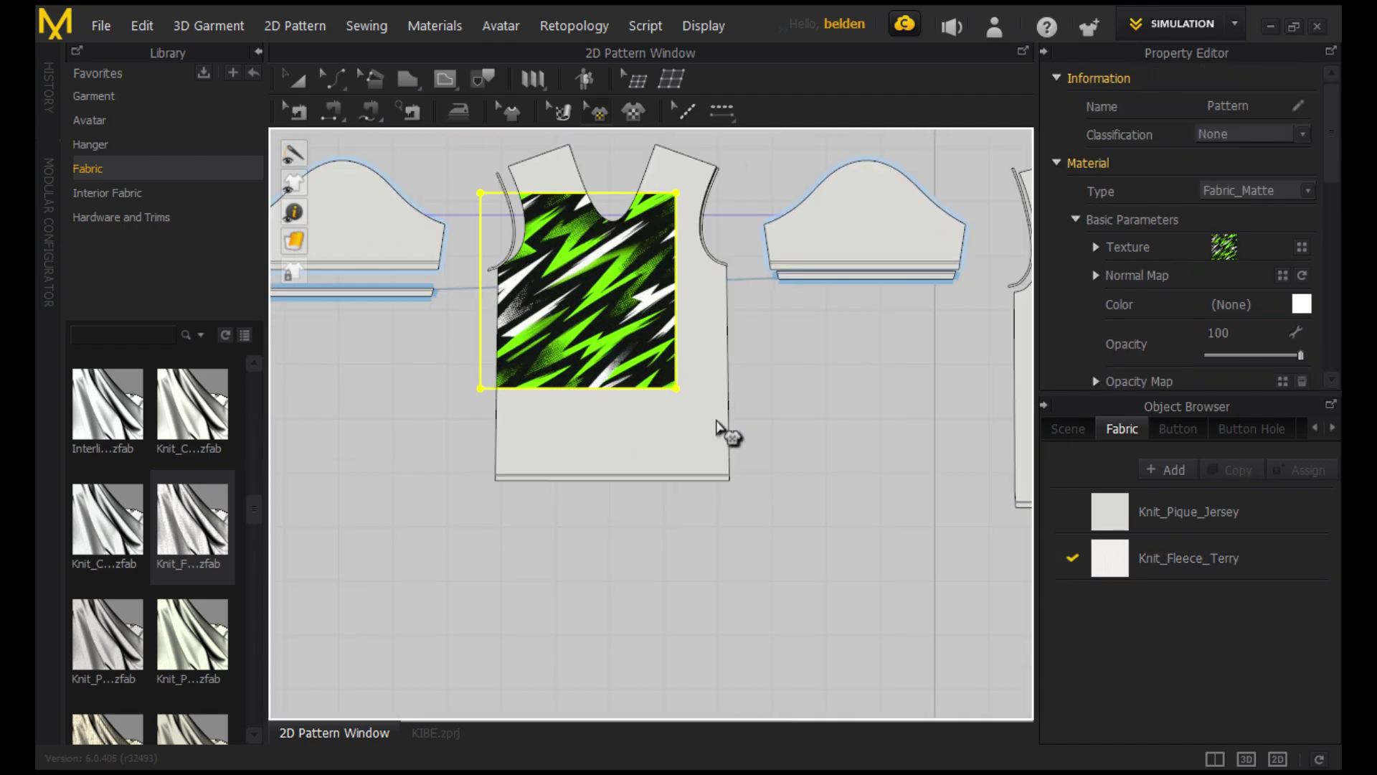
{"action": "scroll", "coordinate": [701, 403], "scroll_direction": "down", "scroll_amount": 1}
- Fit the graphic over the front piece and place the same graphic on the back body piece
{"action": "left_click", "coordinate": [688, 401]}
{"action": "left_click", "coordinate": [716, 425]}
{"action": "left_click_drag", "start_coordinate": [623, 337], "coordinate": [625, 343]}
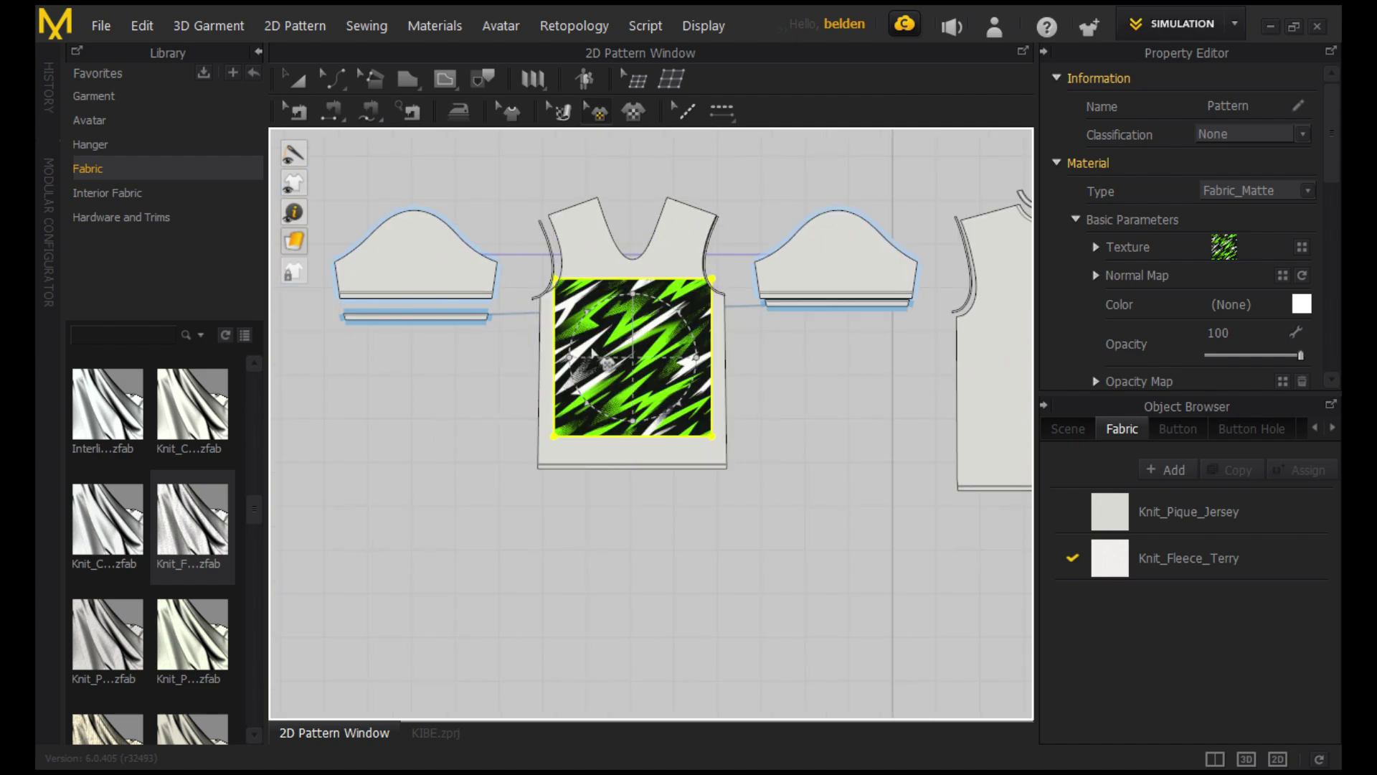
{"action": "left_click", "coordinate": [556, 282]}
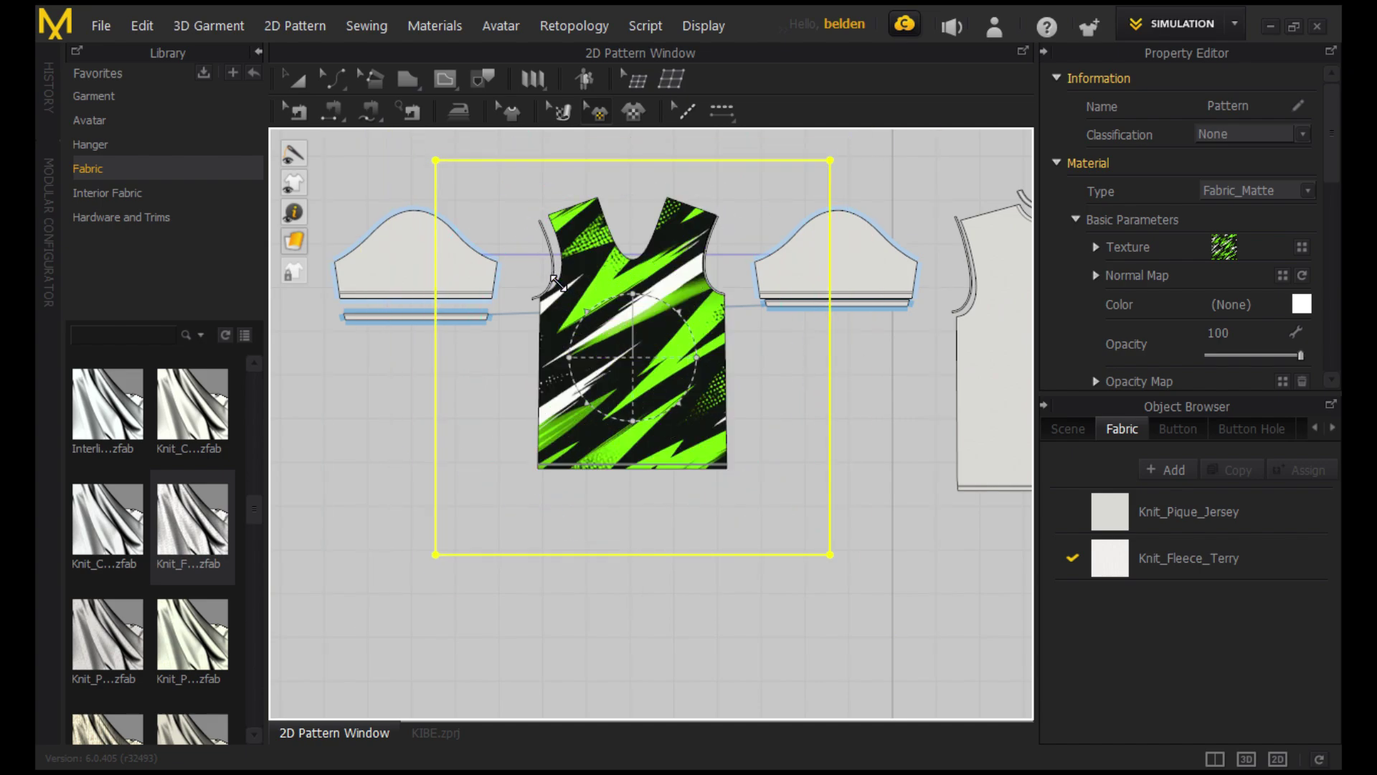
{"action": "scroll", "coordinate": [667, 395], "scroll_direction": "down", "scroll_amount": 3}
{"action": "scroll", "coordinate": [718, 422], "scroll_direction": "up", "scroll_amount": 4}
{"action": "scroll", "coordinate": [720, 425], "scroll_direction": "down", "scroll_amount": 2}
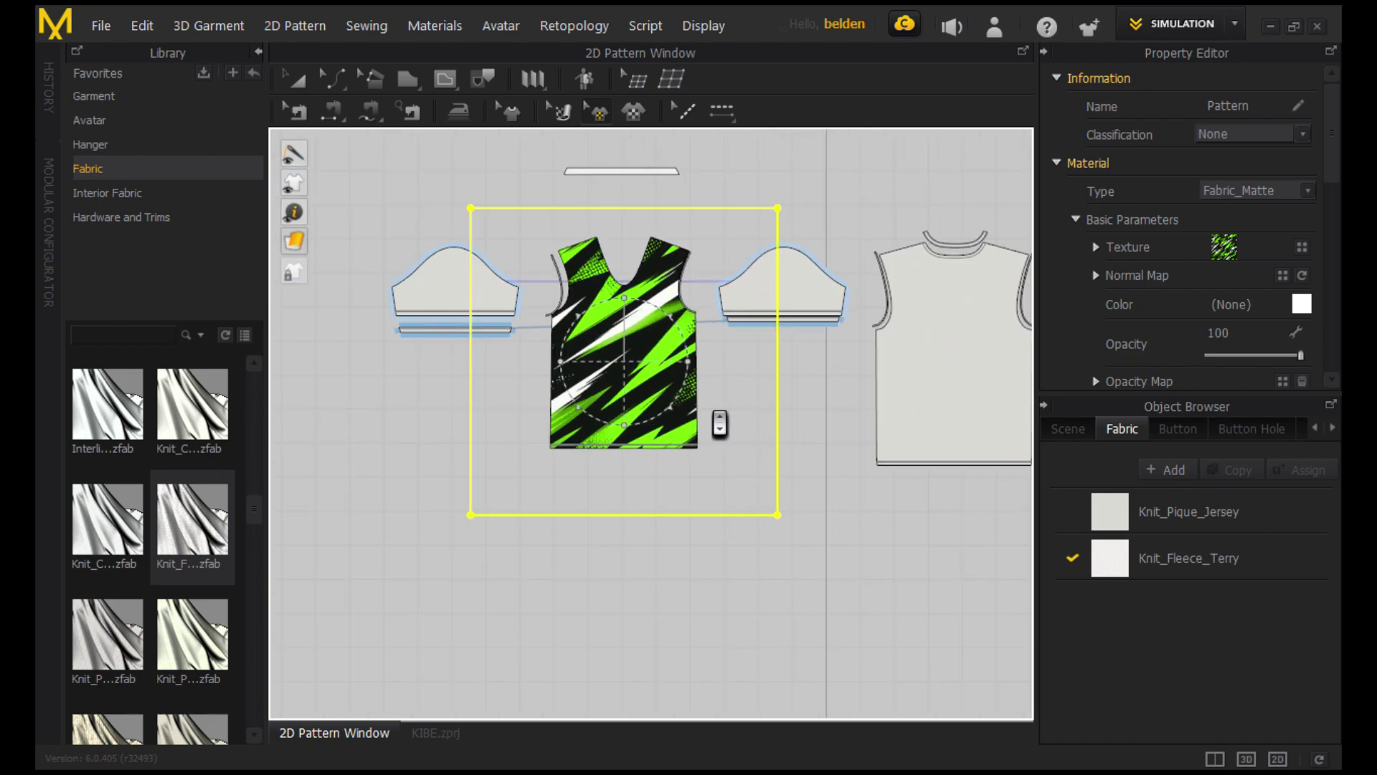
{"action": "left_click", "coordinate": [810, 402]}
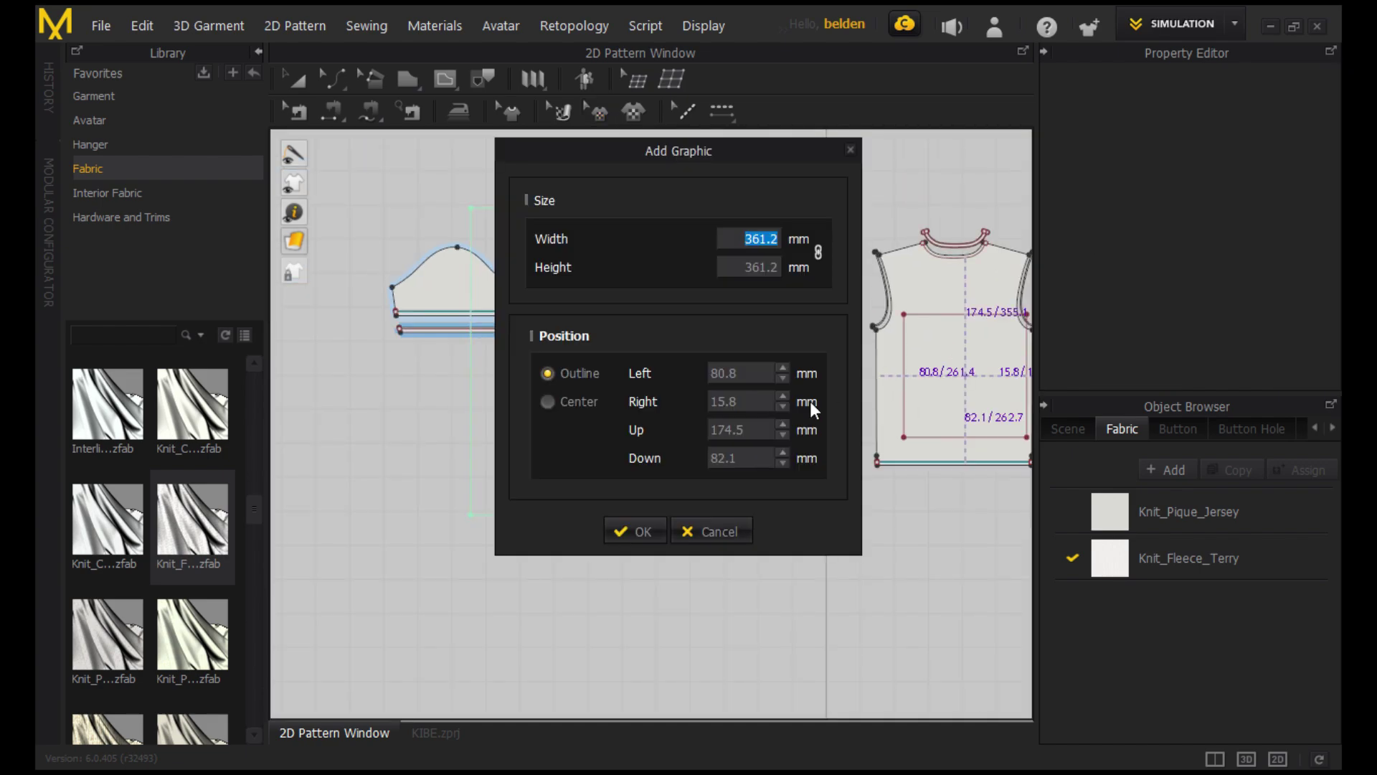
{"action": "left_click", "coordinate": [649, 528]}
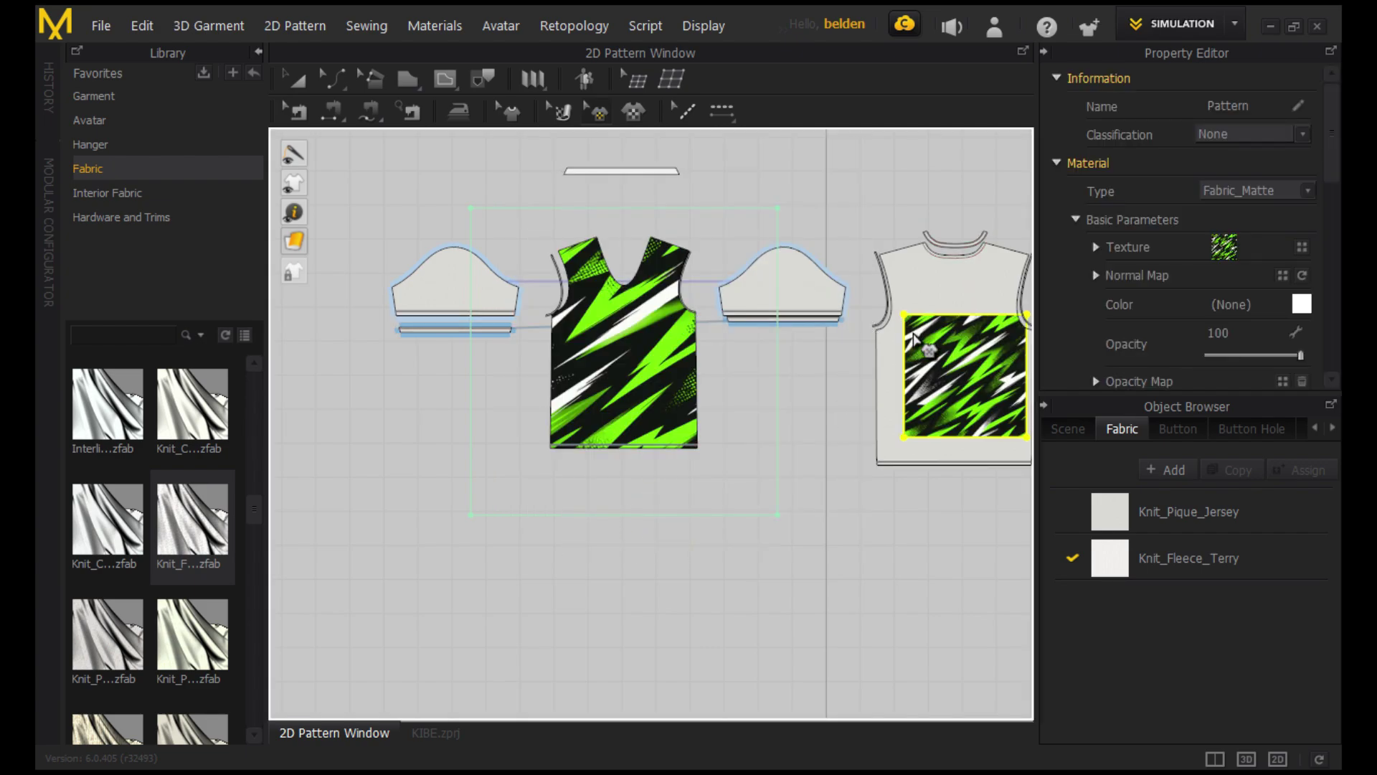
{"action": "left_click", "coordinate": [889, 314]}
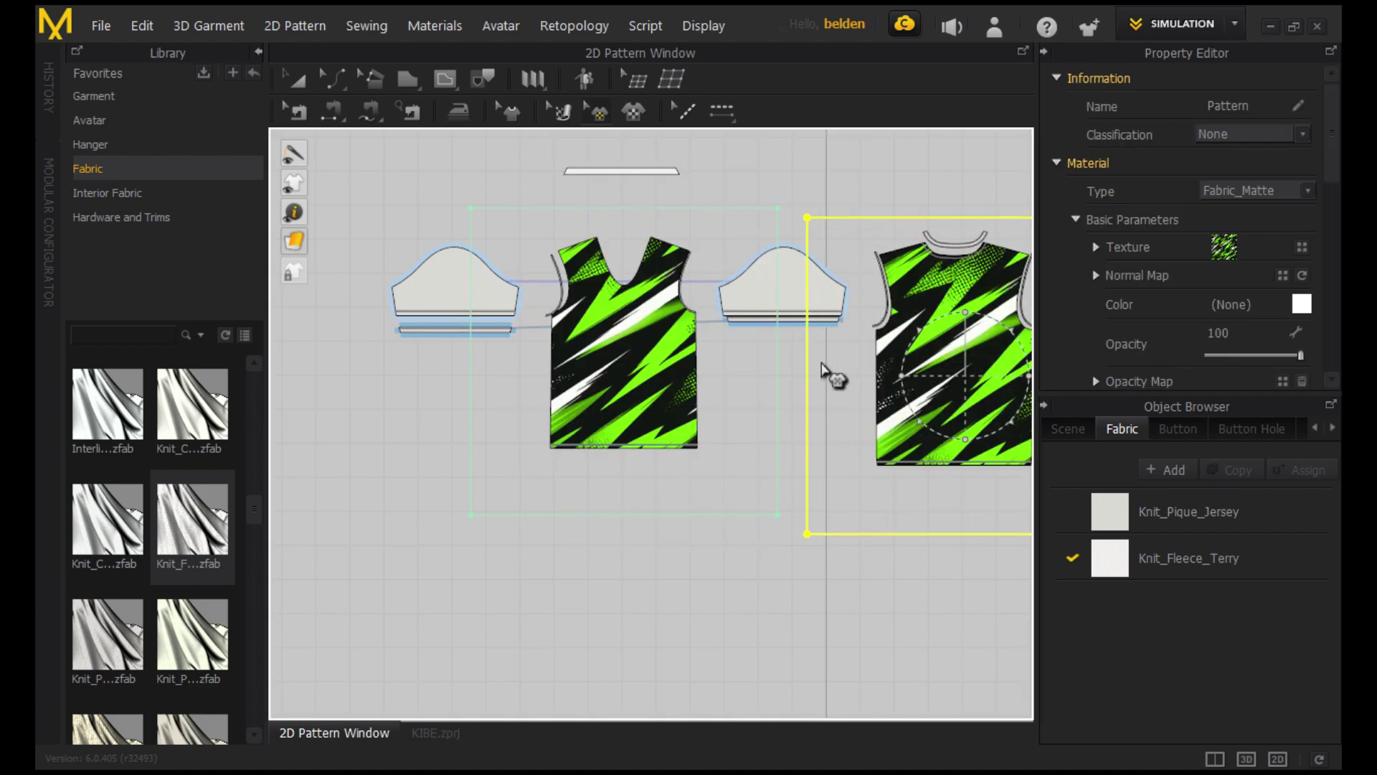
{"action": "scroll", "coordinate": [768, 385], "scroll_direction": "down", "scroll_amount": 2}
{"action": "scroll", "coordinate": [624, 551], "scroll_direction": "down", "scroll_amount": 1}
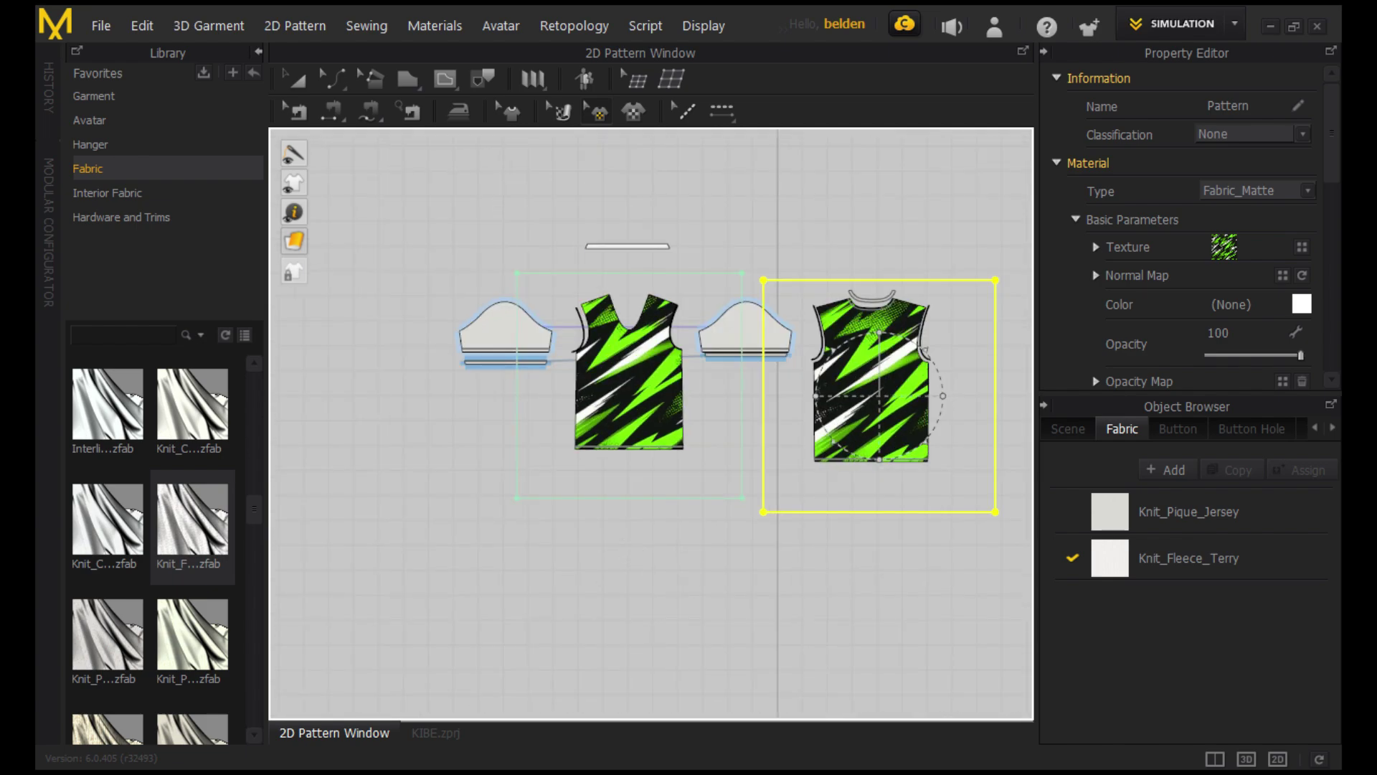
- Load Pattern_NormalMap from Jersey Files as the jersey fabric's normal map
{"action": "left_click", "coordinate": [1283, 275]}
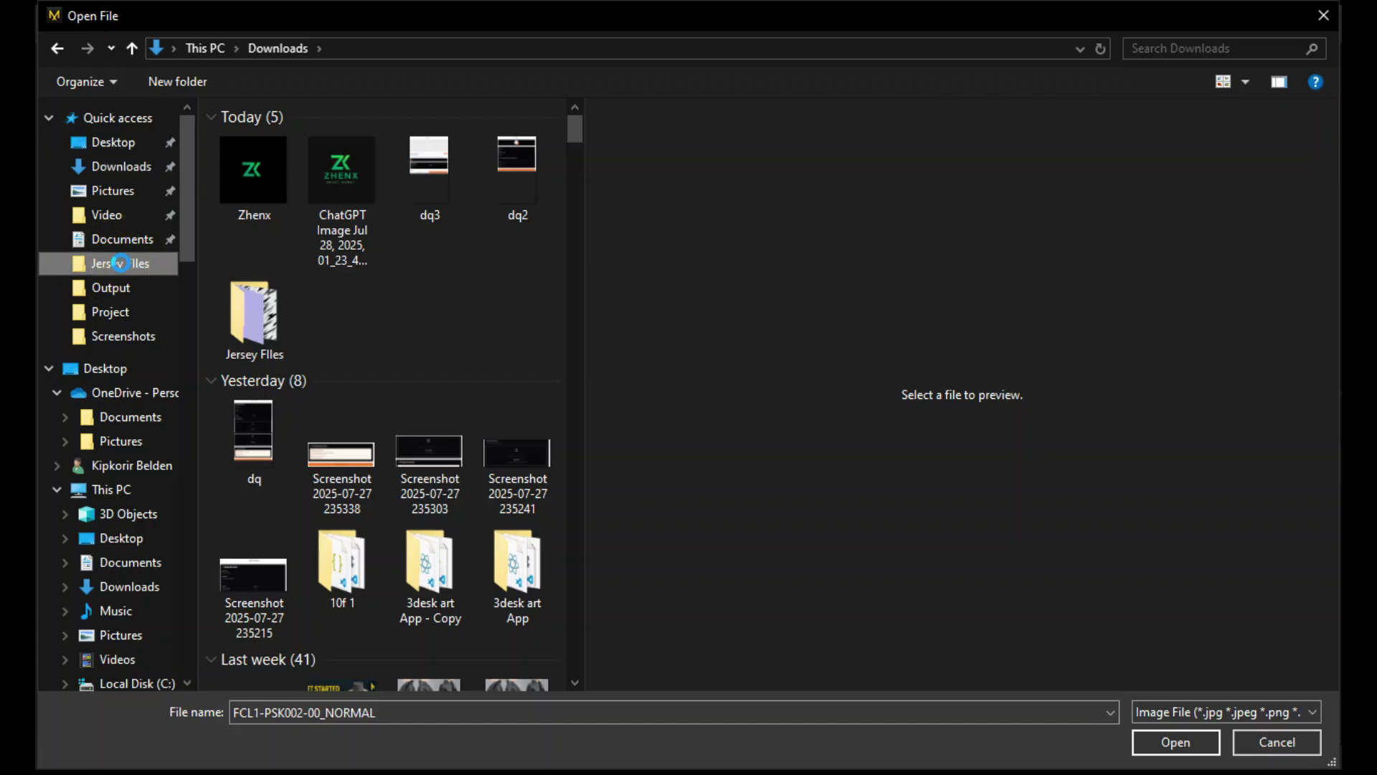
{"action": "left_click", "coordinate": [119, 262]}
{"action": "left_click", "coordinate": [387, 154]}
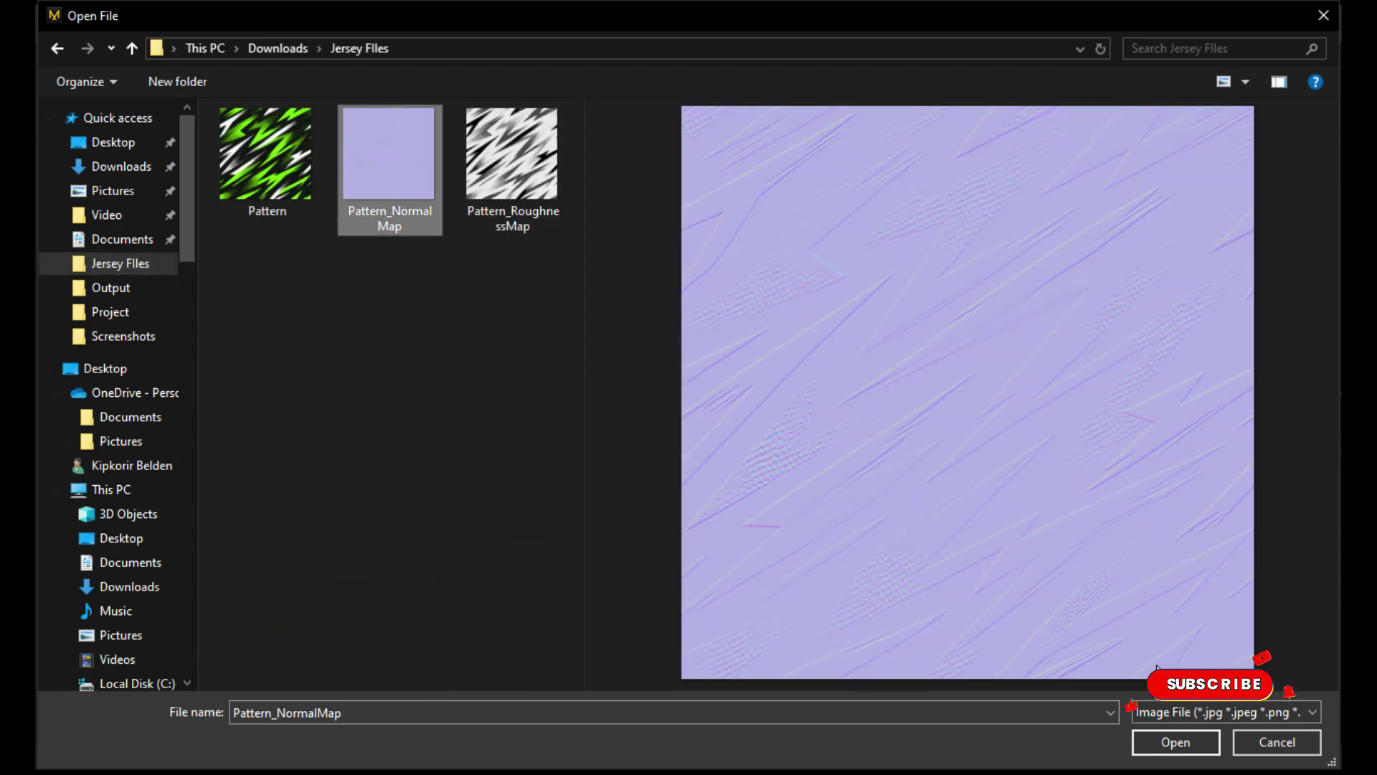
{"action": "double_click", "coordinate": [386, 153]}
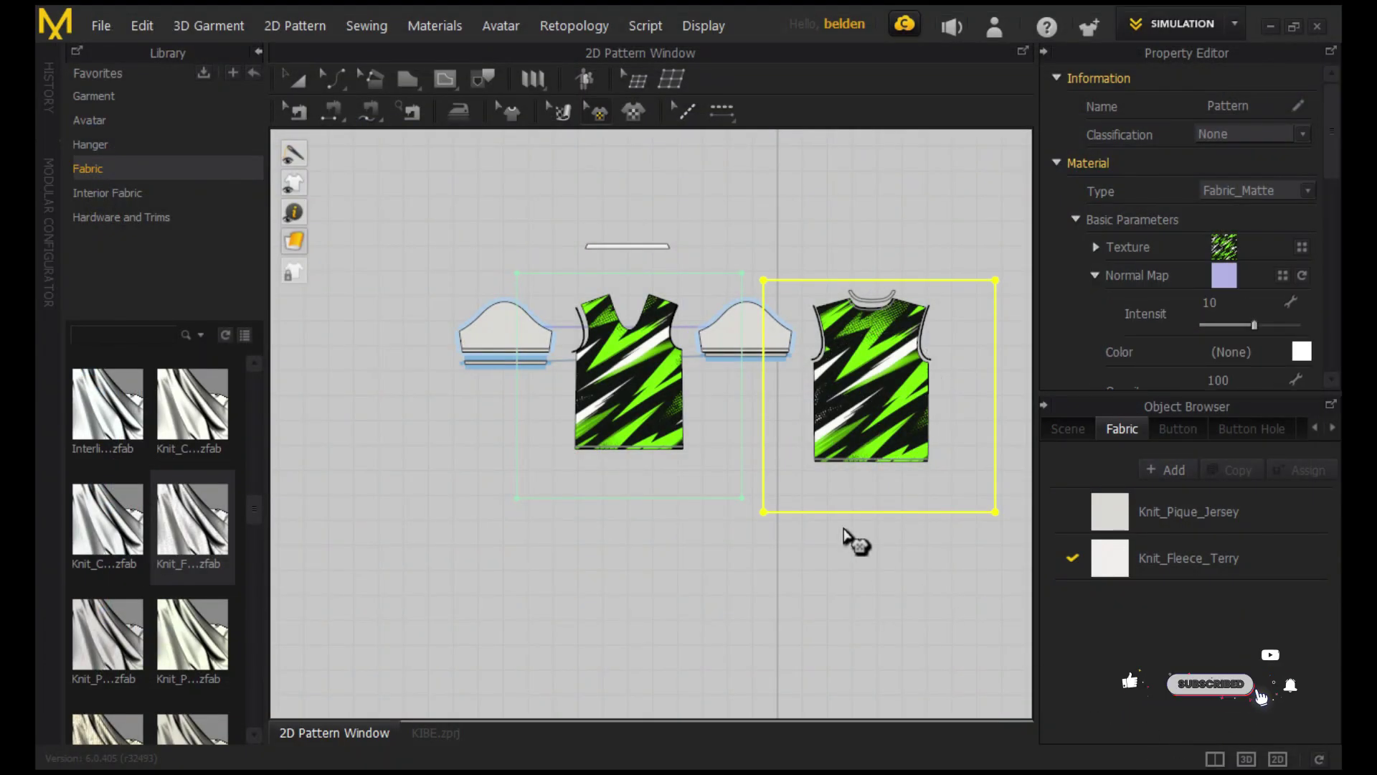
{"action": "scroll", "coordinate": [1278, 313], "scroll_direction": "down", "scroll_amount": 2}
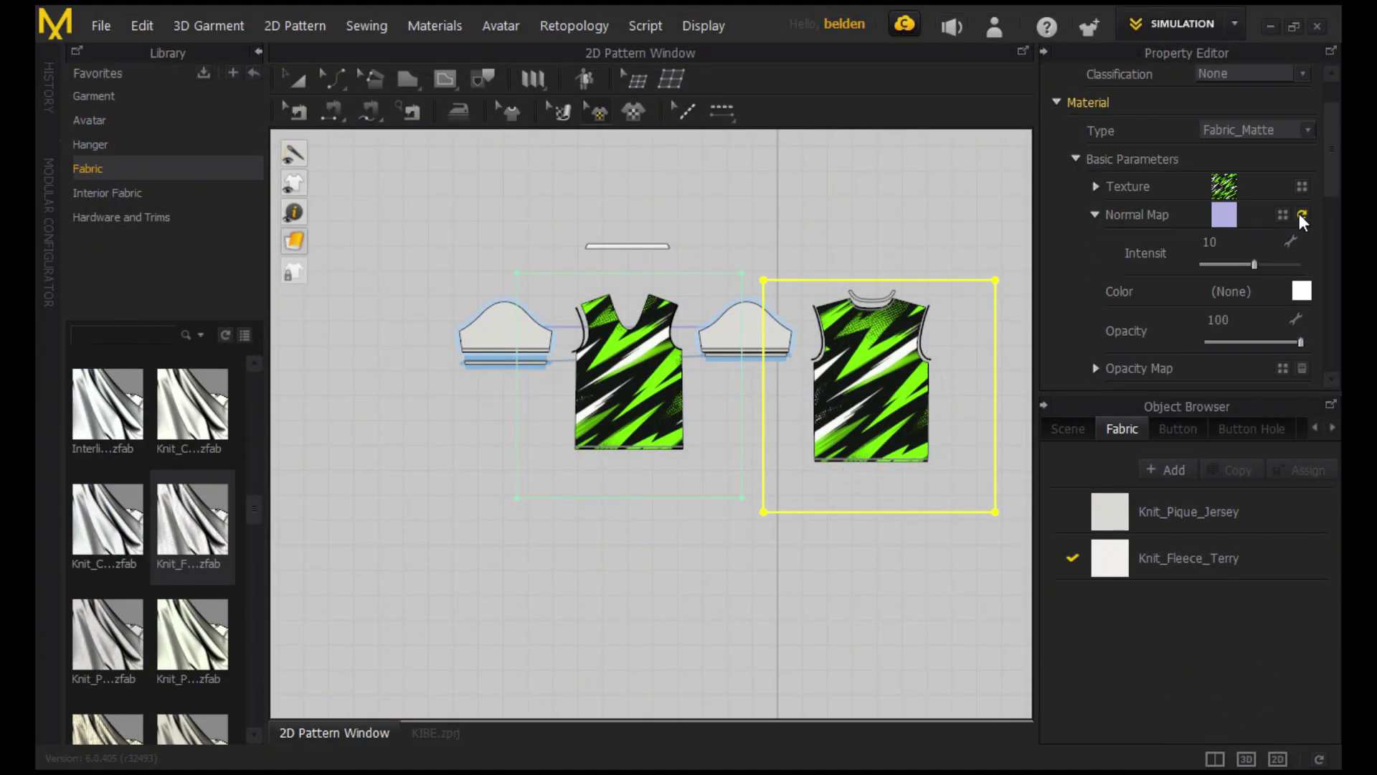
{"action": "scroll", "coordinate": [1283, 342], "scroll_direction": "down", "scroll_amount": 2}
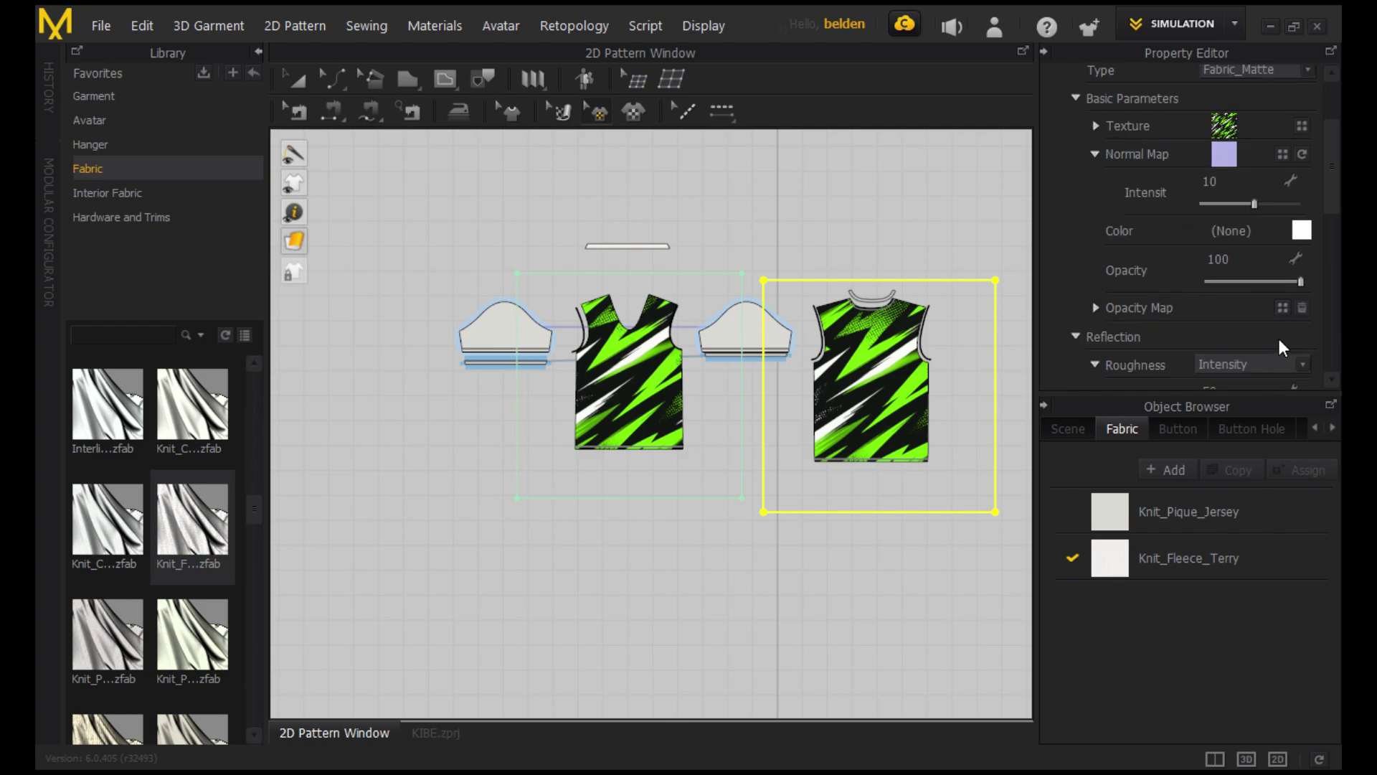
{"action": "scroll", "coordinate": [1283, 341], "scroll_direction": "down", "scroll_amount": 2}
- Set Roughness to Map and load Pattern_RoughnessMap as the roughness map
{"action": "left_click", "coordinate": [1296, 306]}
{"action": "left_click", "coordinate": [1261, 329]}
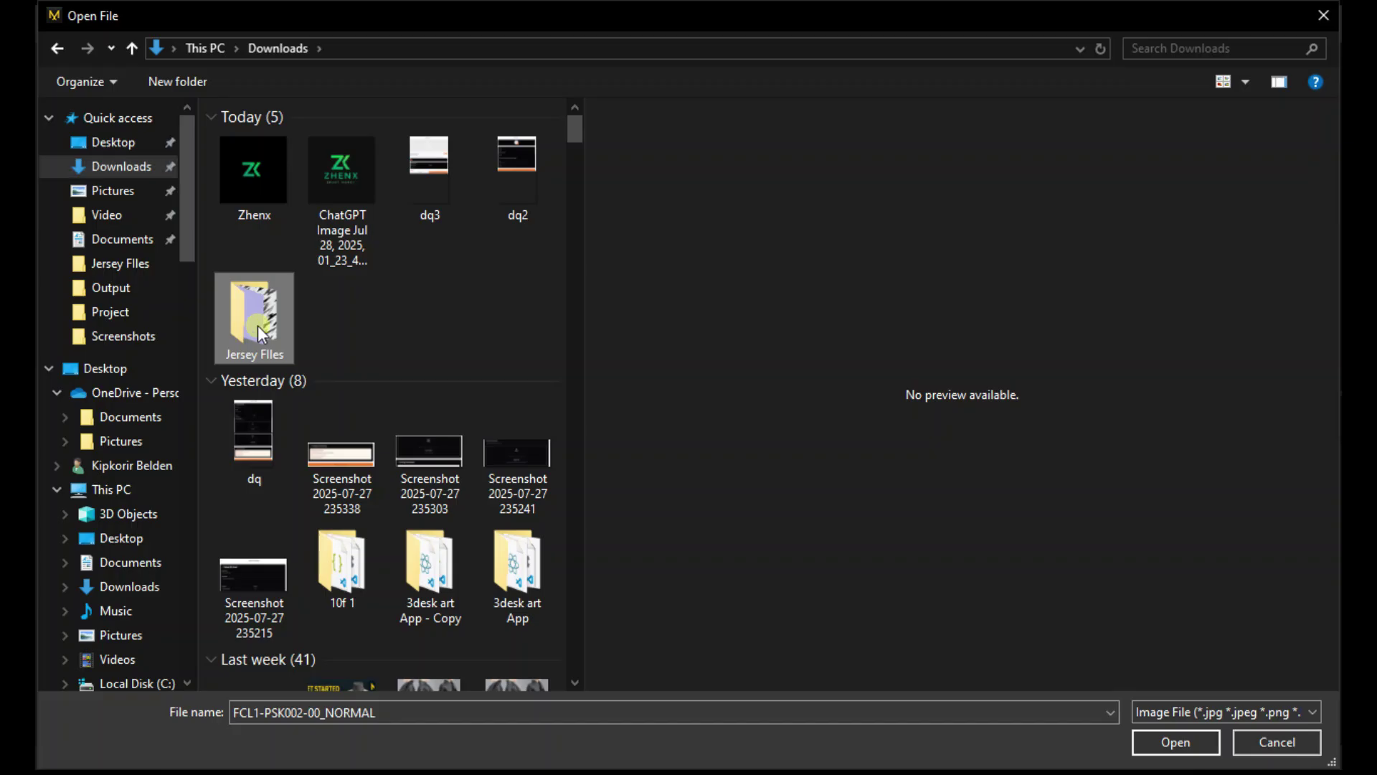
{"action": "double_click", "coordinate": [258, 325]}
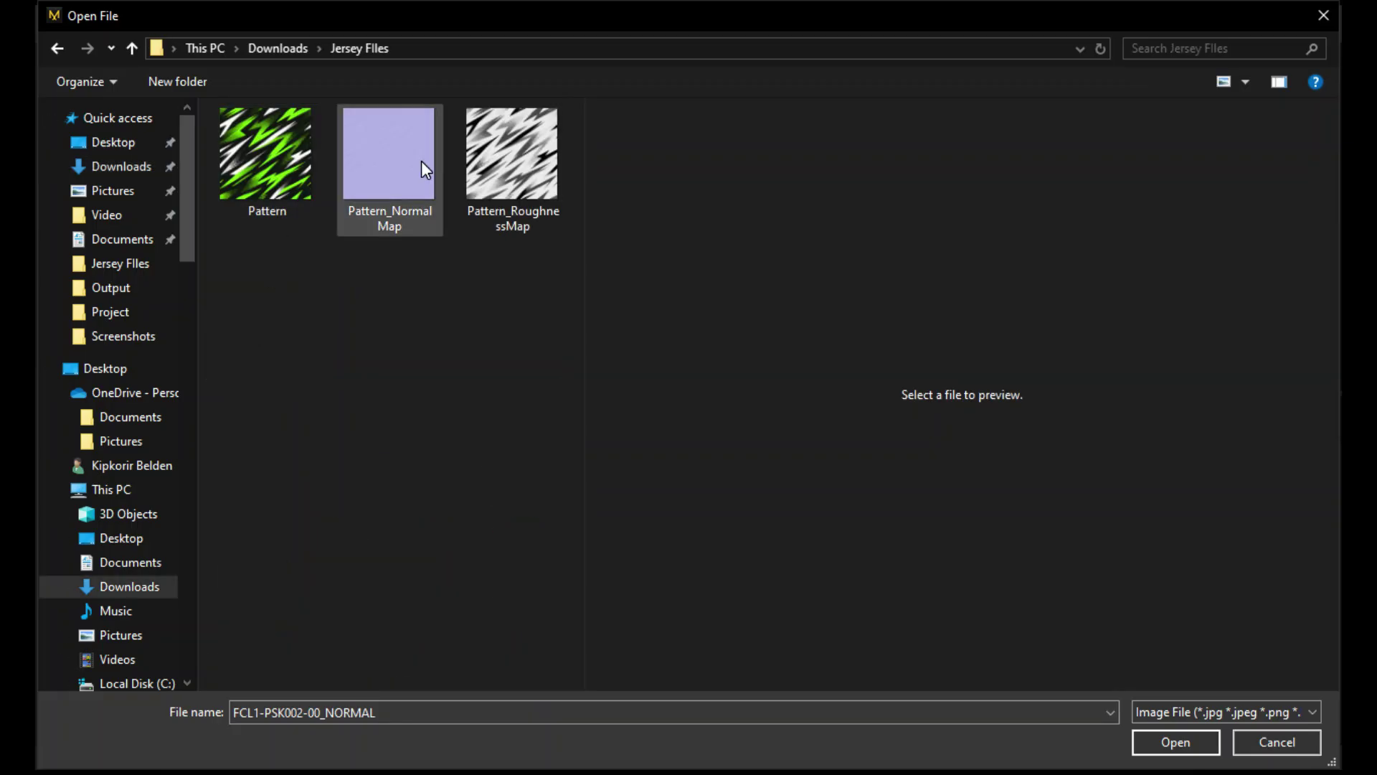
{"action": "left_click", "coordinate": [413, 162]}
{"action": "left_click", "coordinate": [269, 162]}
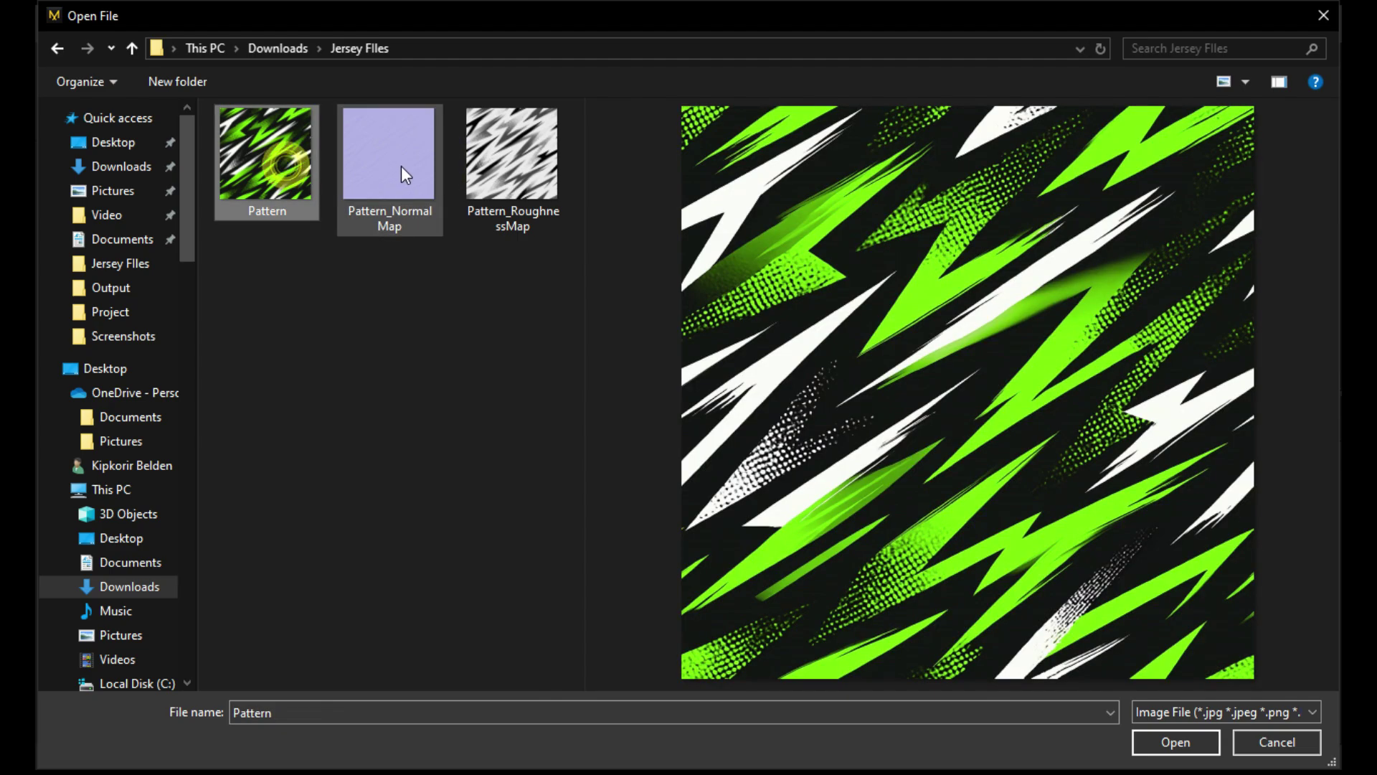
{"action": "left_click", "coordinate": [494, 149]}
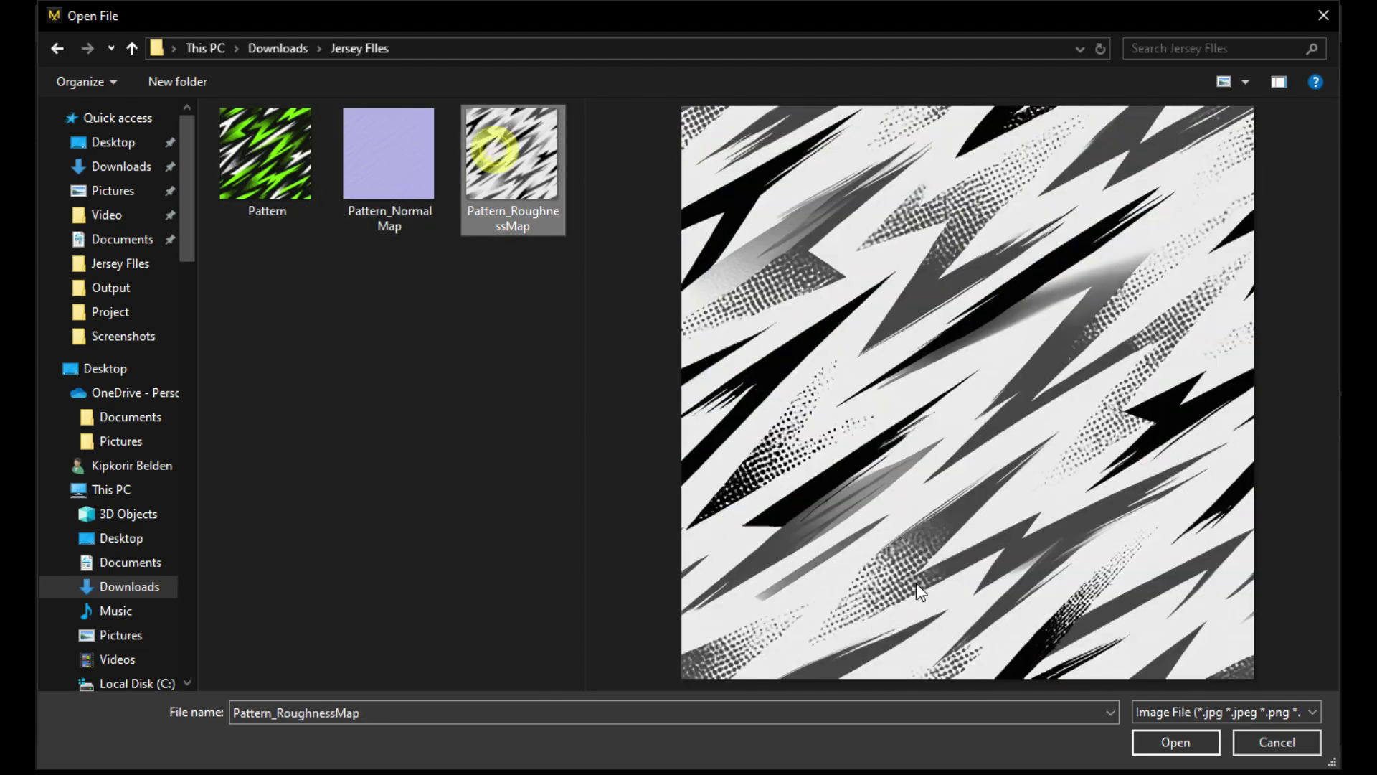
{"action": "left_click", "coordinate": [1158, 741]}
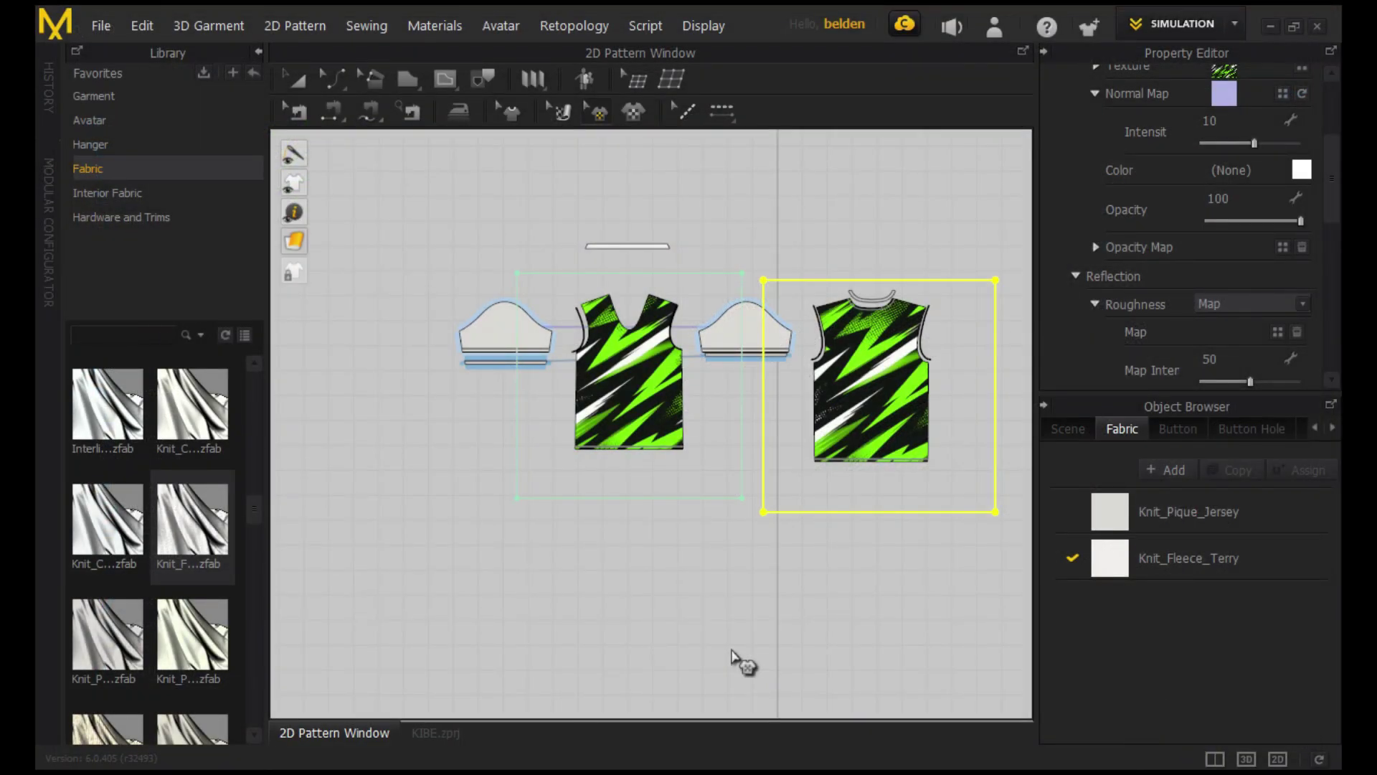
{"action": "scroll", "coordinate": [194, 465], "scroll_direction": "up", "scroll_amount": 3}
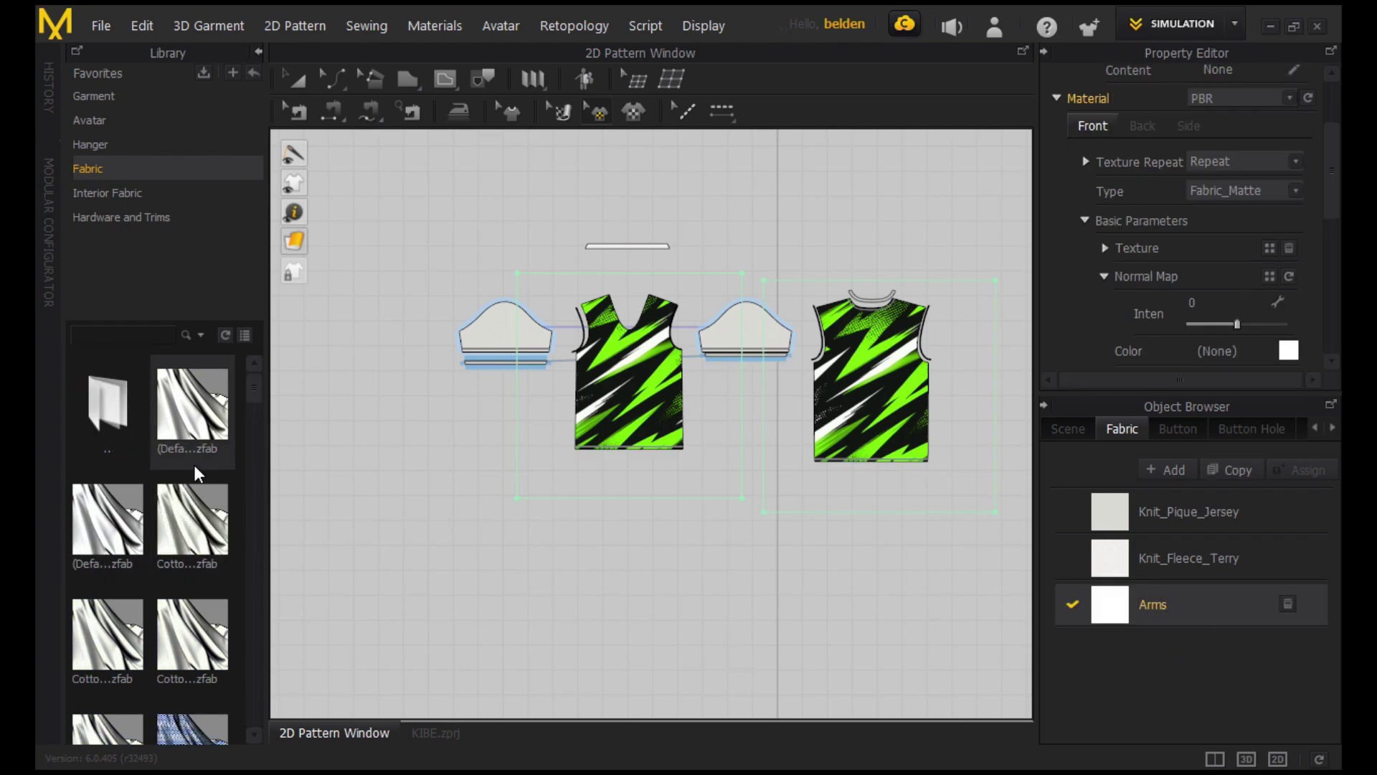
{"action": "scroll", "coordinate": [140, 426], "scroll_direction": "up", "scroll_amount": 2}
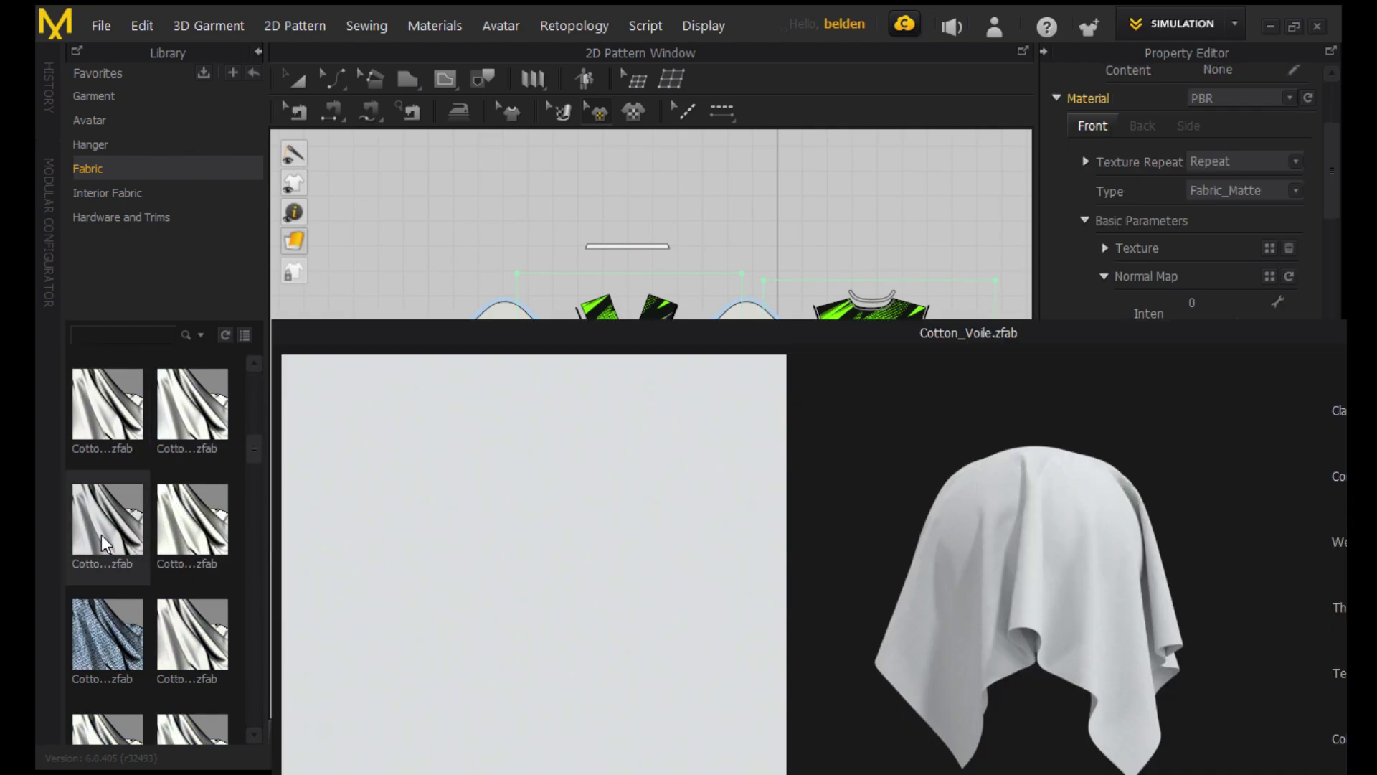
- Add black Cotton_Voile to the fabrics and apply it to the sleeves in the 3D view
{"action": "mouse_move", "coordinate": [101, 535]}
{"action": "left_mouse_down"}
{"action": "mouse_move", "coordinate": [1119, 554]}
{"action": "mouse_move", "coordinate": [1159, 600]}
{"action": "left_mouse_up"}
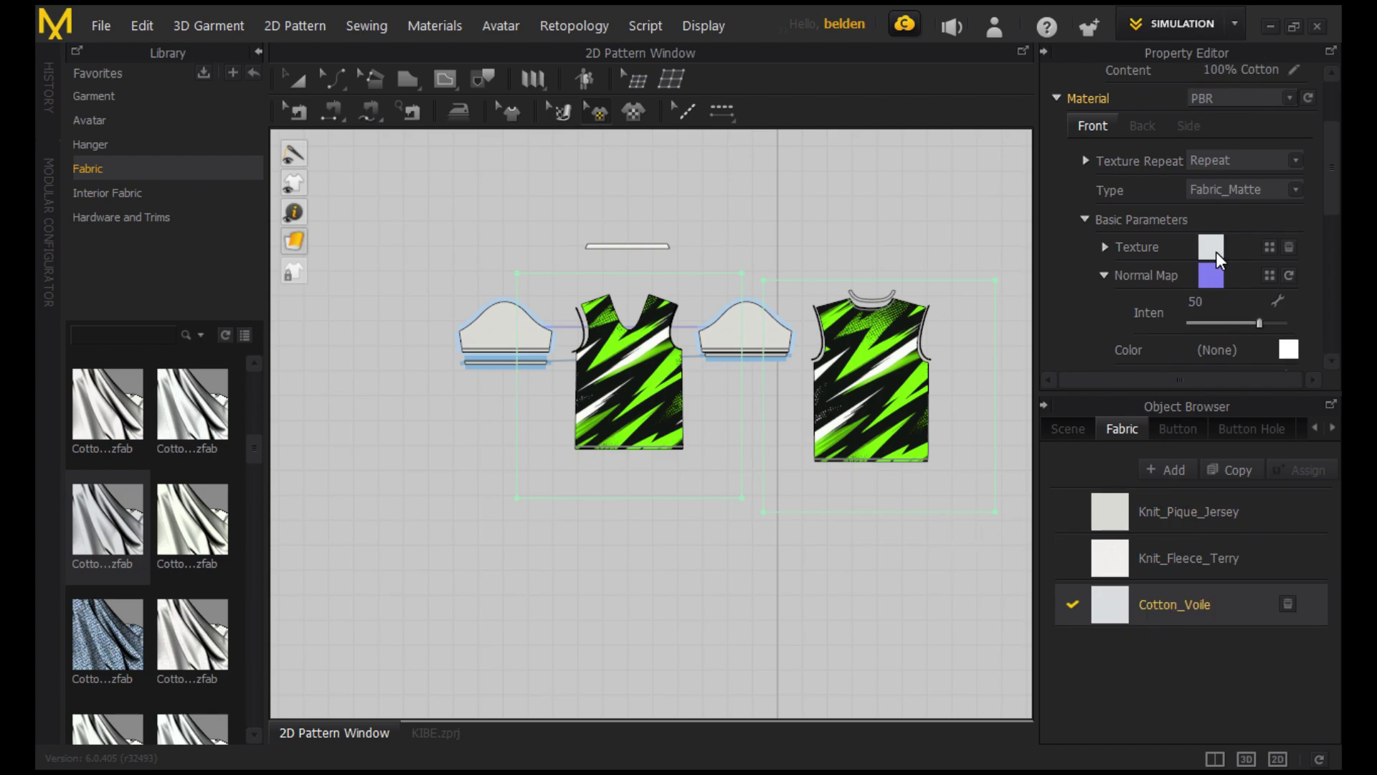
{"action": "left_click", "coordinate": [433, 732]}
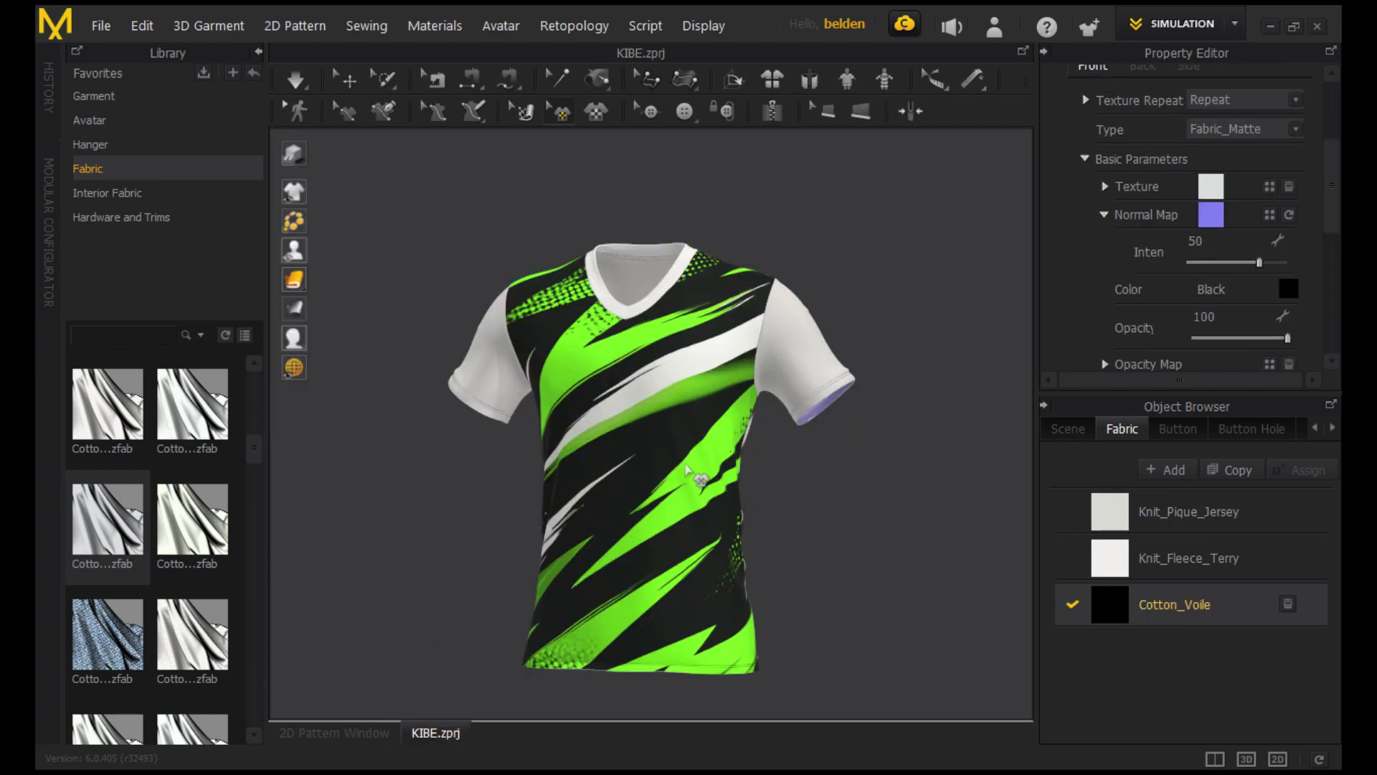
{"action": "right_click_drag", "start_coordinate": [858, 458], "coordinate": [749, 416]}
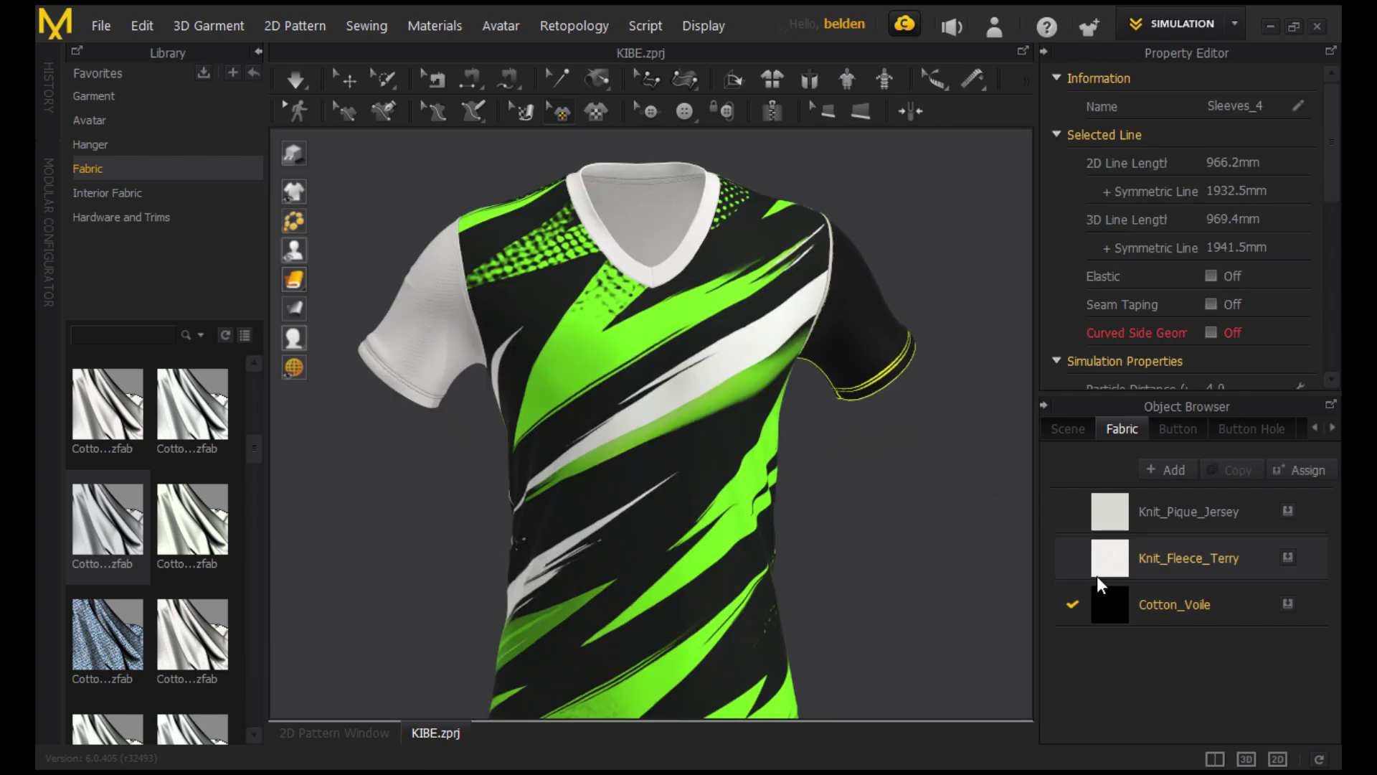
{"action": "left_click_drag", "start_coordinate": [403, 345], "coordinate": [405, 347]}
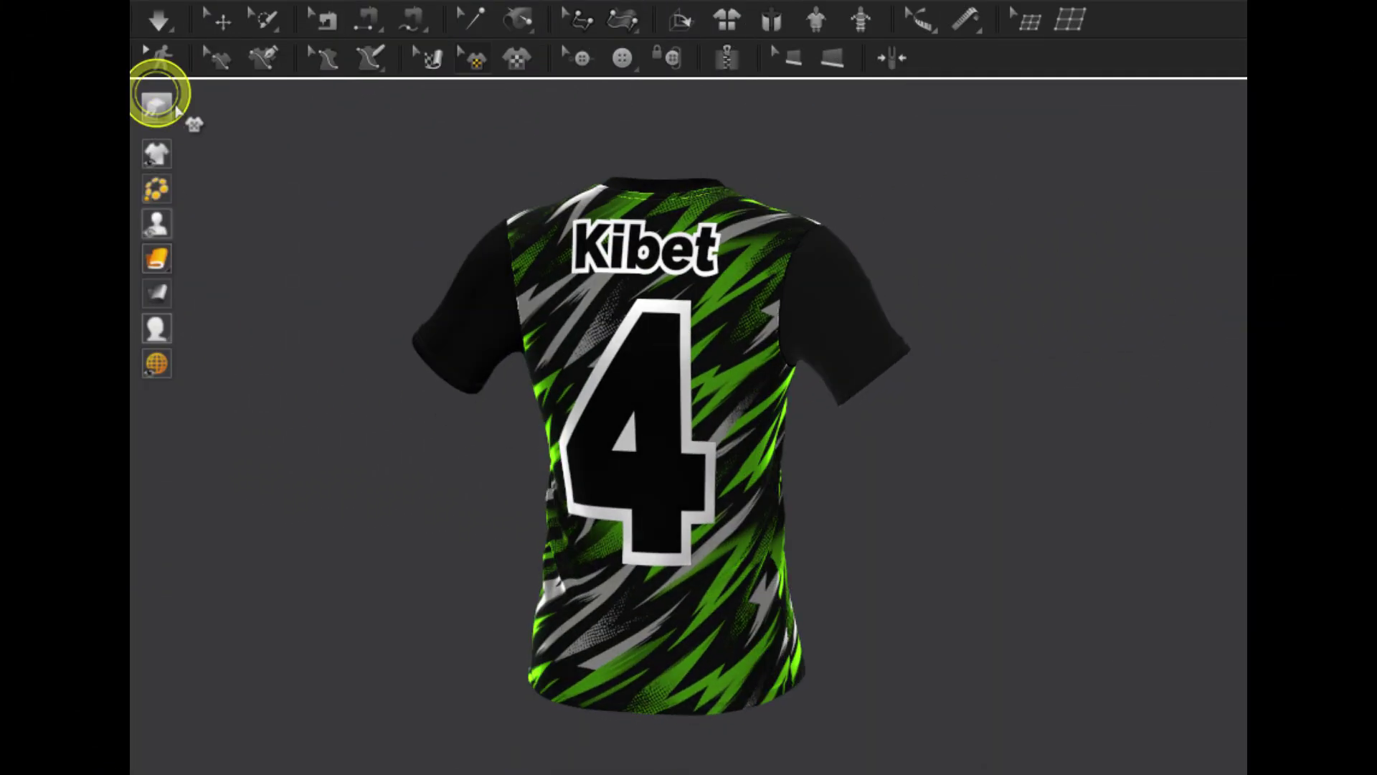
{"action": "right_click_drag", "start_coordinate": [776, 352], "coordinate": [989, 354]}
{"action": "mouse_move", "coordinate": [613, 388]}
{"action": "right_mouse_down"}
{"action": "mouse_move", "coordinate": [864, 388]}
{"action": "mouse_move", "coordinate": [1002, 363]}
{"action": "mouse_move", "coordinate": [854, 353]}
{"action": "mouse_move", "coordinate": [990, 388]}
{"action": "mouse_move", "coordinate": [932, 434]}
{"action": "mouse_move", "coordinate": [810, 432]}
{"action": "right_mouse_up"}
{"action": "left_click", "coordinate": [480, 342]}
{"action": "left_click", "coordinate": [475, 325]}
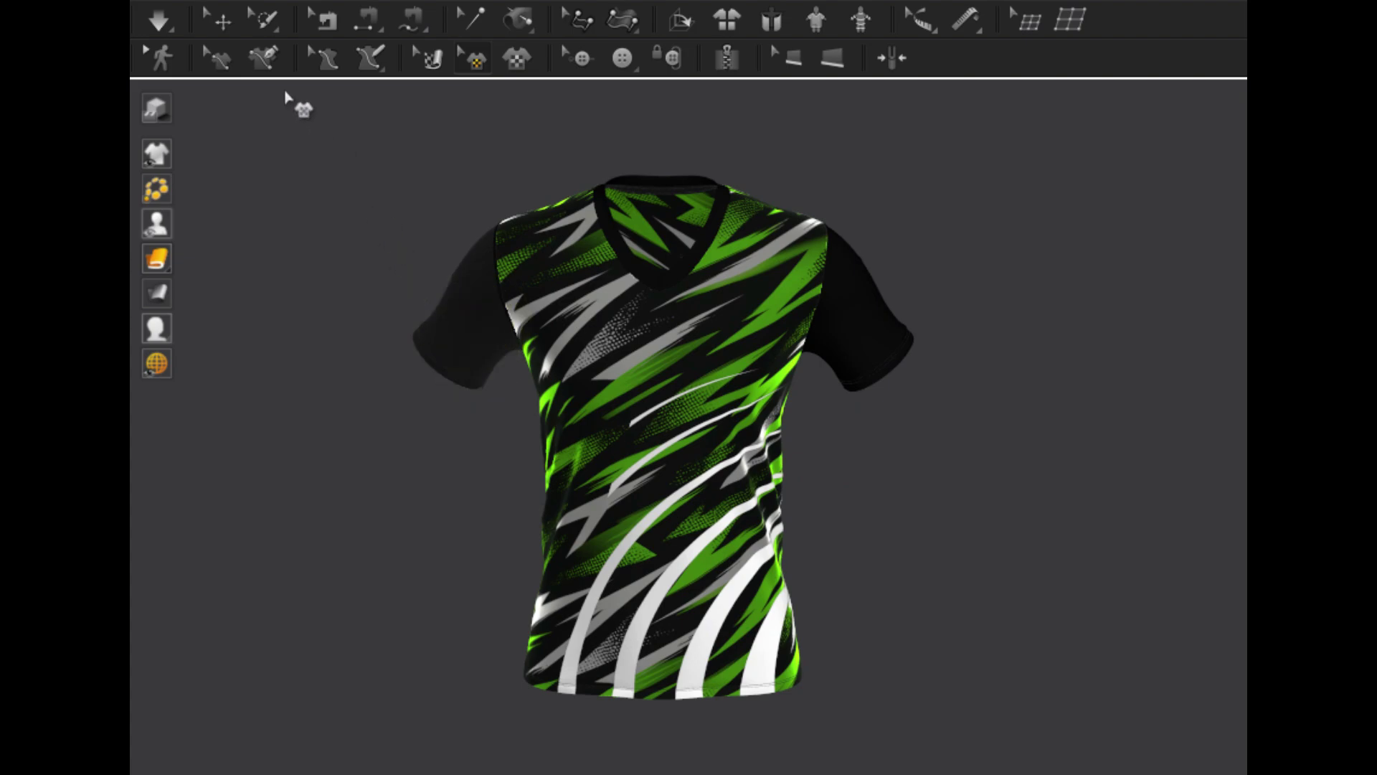
- Save a snapshot named Render 1, keeping landscape 2179×2160 with transparent background
{"action": "left_click", "coordinate": [209, 22]}
{"action": "left_click", "coordinate": [341, 651]}
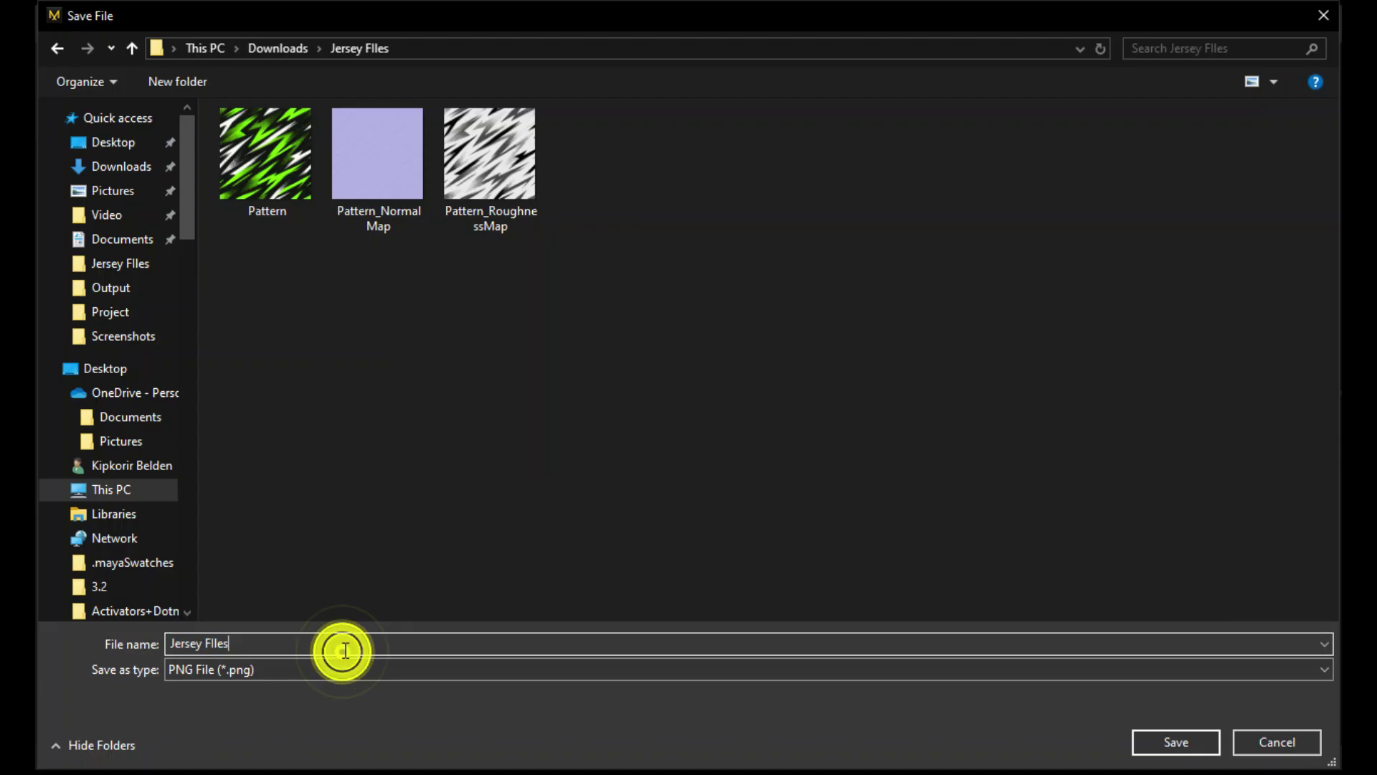
{"action": "left_click", "coordinate": [343, 650]}
{"action": "key", "text": "ctrl+a"}
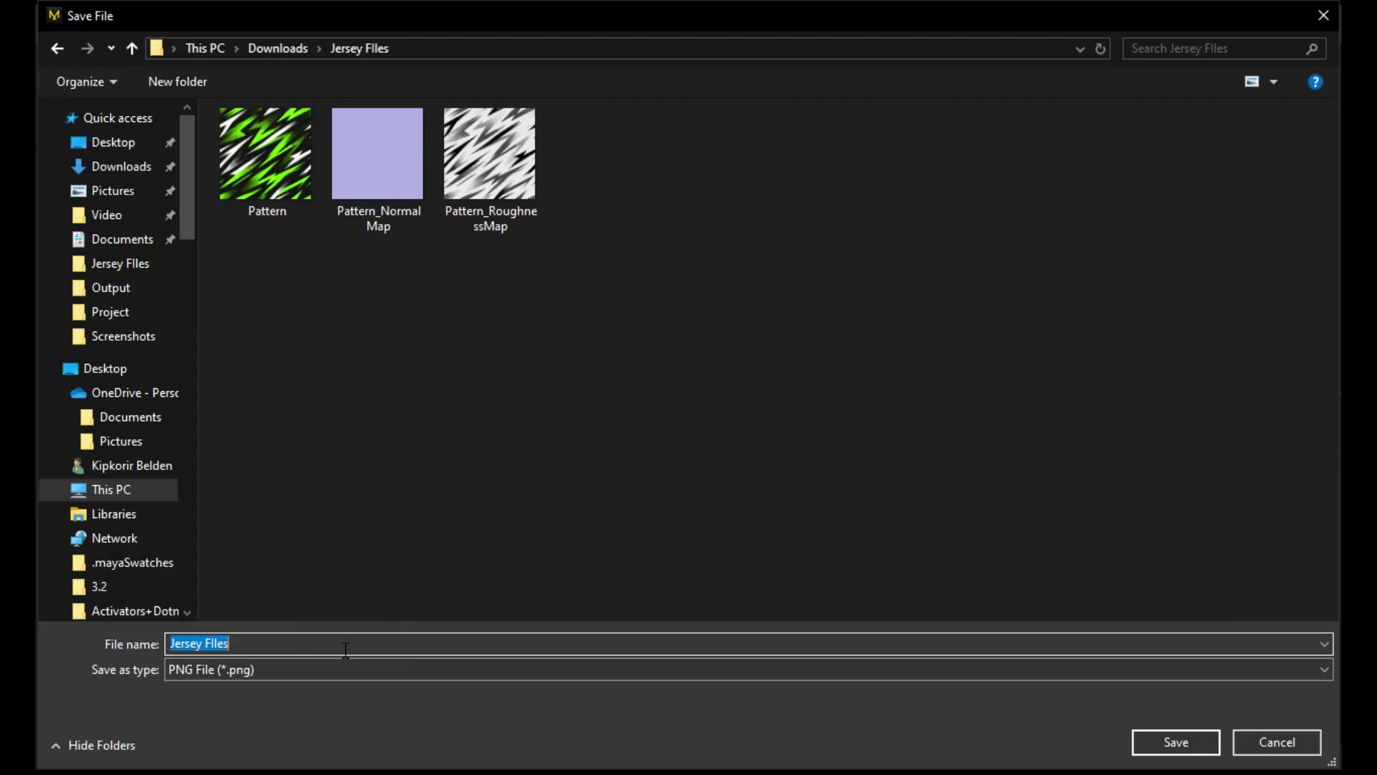
{"action": "type", "text": "Render 1"}
{"action": "left_click", "coordinate": [1213, 746]}
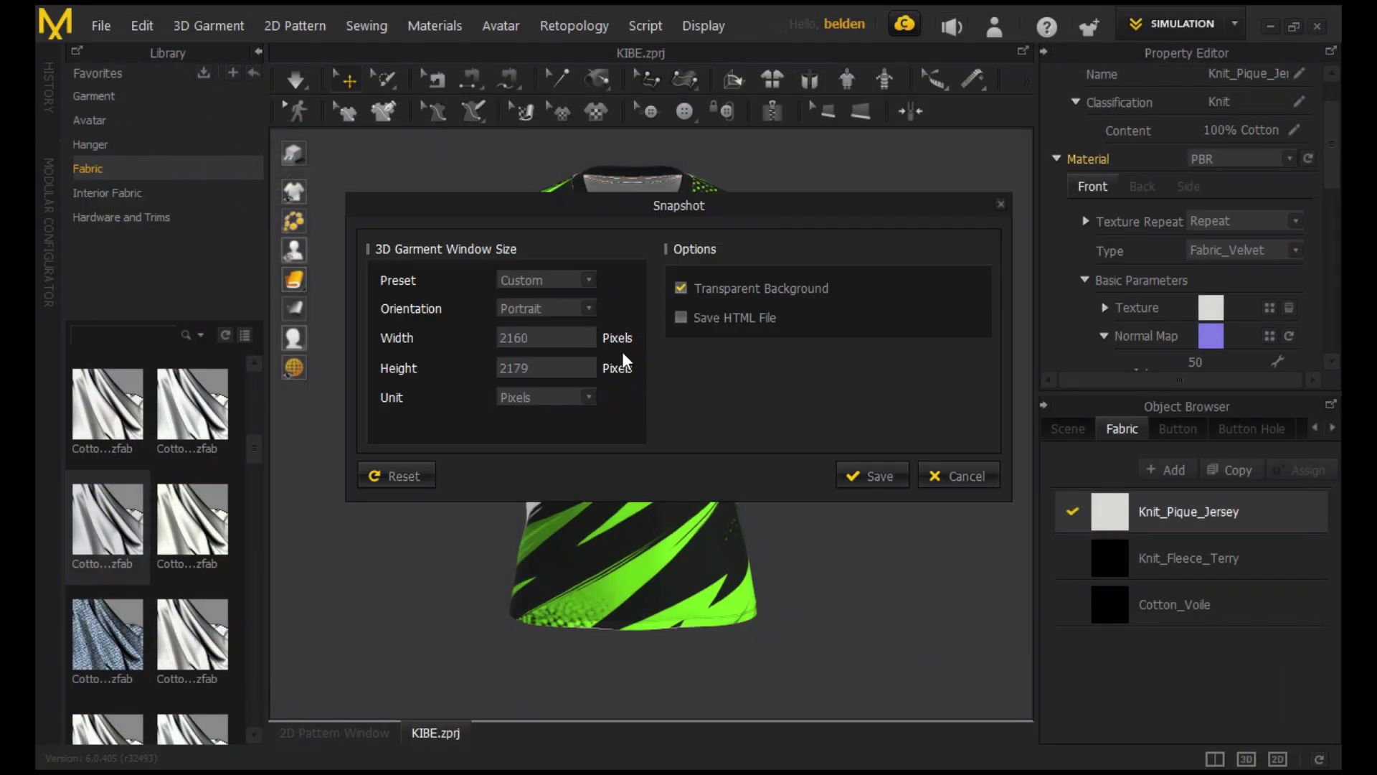
{"action": "left_click", "coordinate": [591, 304]}
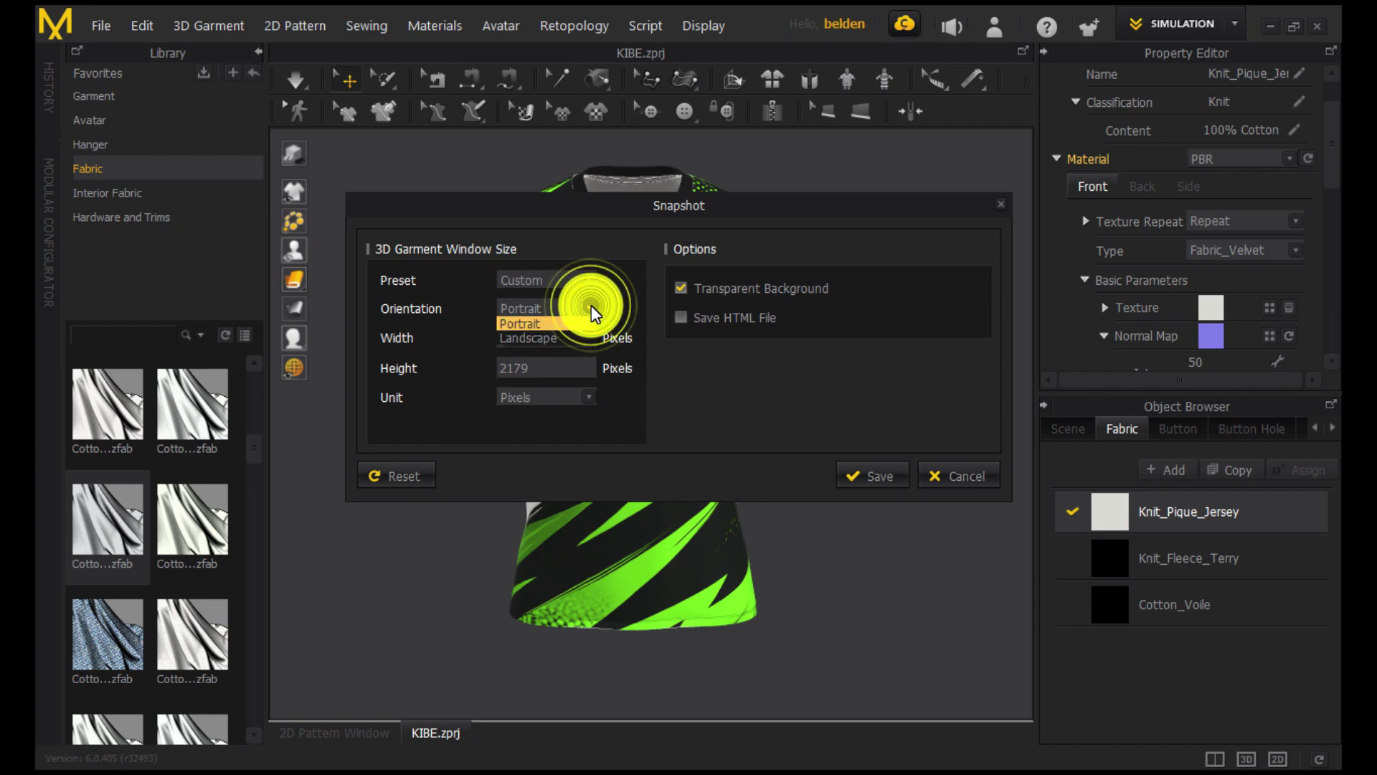
{"action": "left_click", "coordinate": [591, 305]}
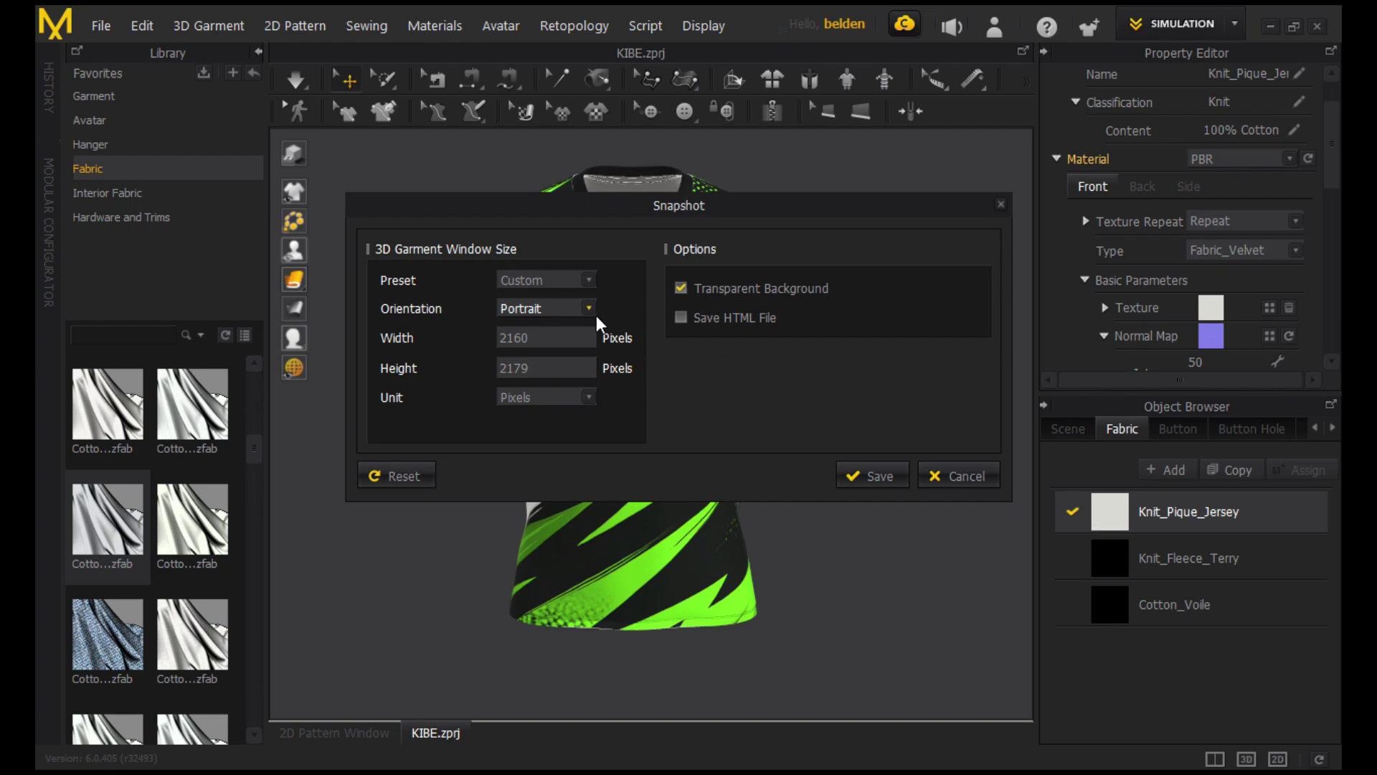
{"action": "scroll", "coordinate": [596, 312], "scroll_direction": "down", "scroll_amount": 1}
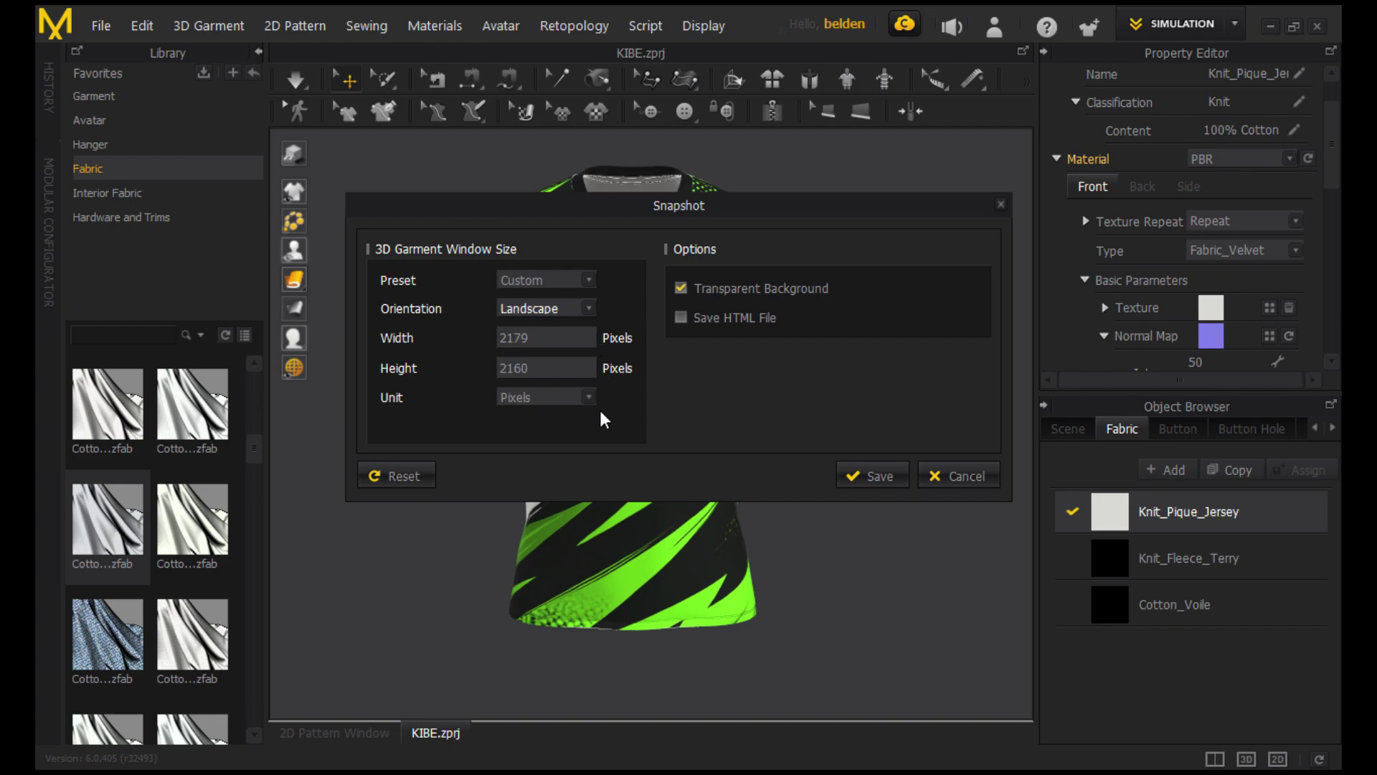